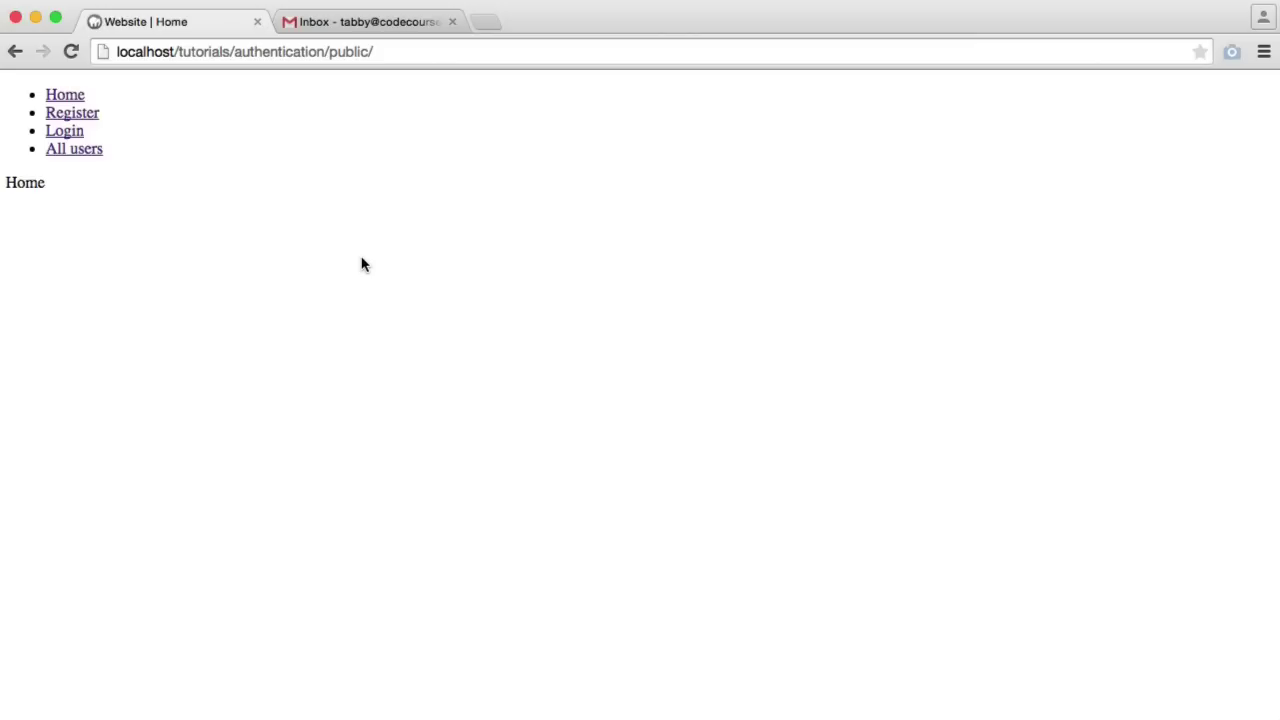
Go to the /register page from the home page's Register link
left_click(82, 115)
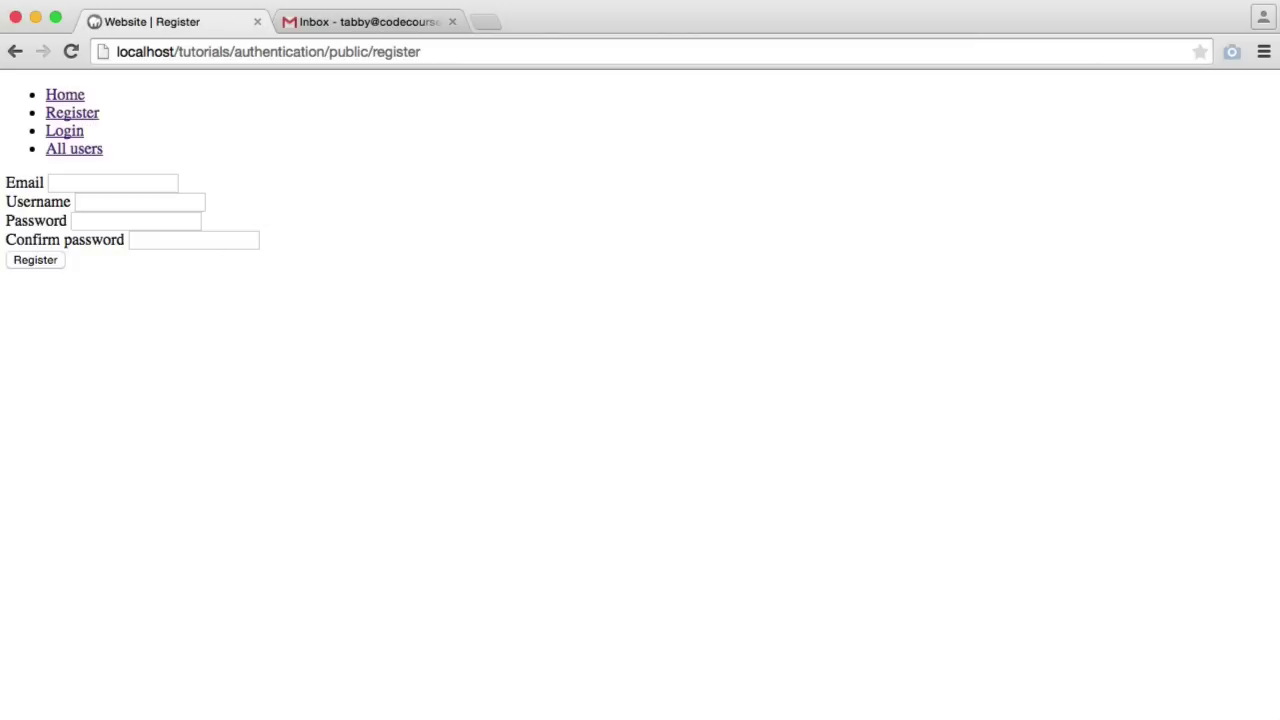
In Sequel Pro, check that the users_permissions and users tables are both empty, ending on users
key("super+Tab")
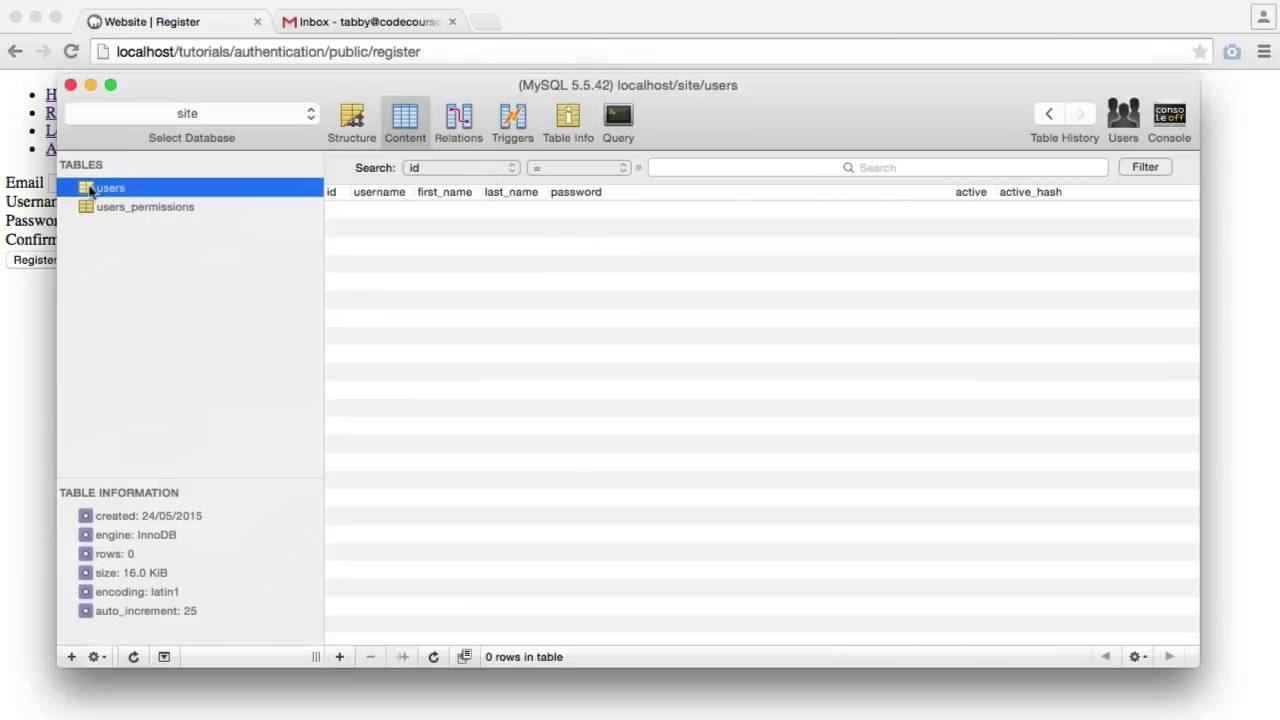
left_click(142, 208)
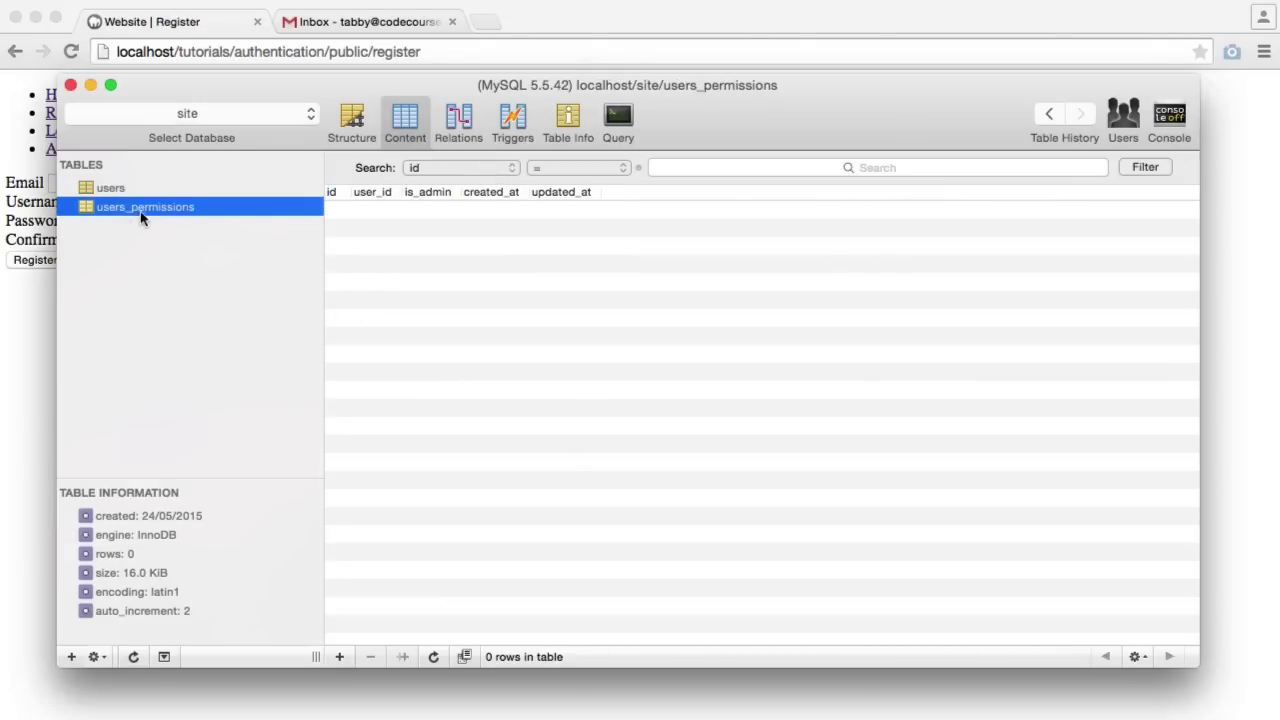
left_click(110, 188)
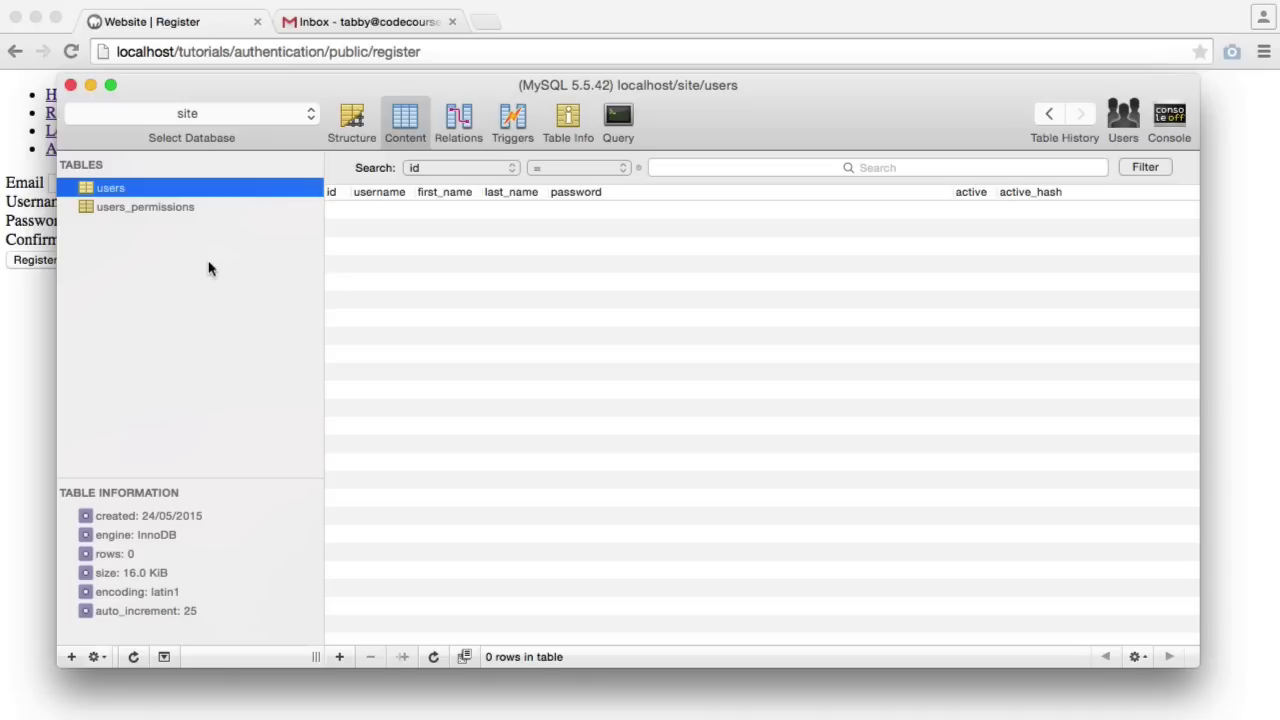
left_click(148, 207)
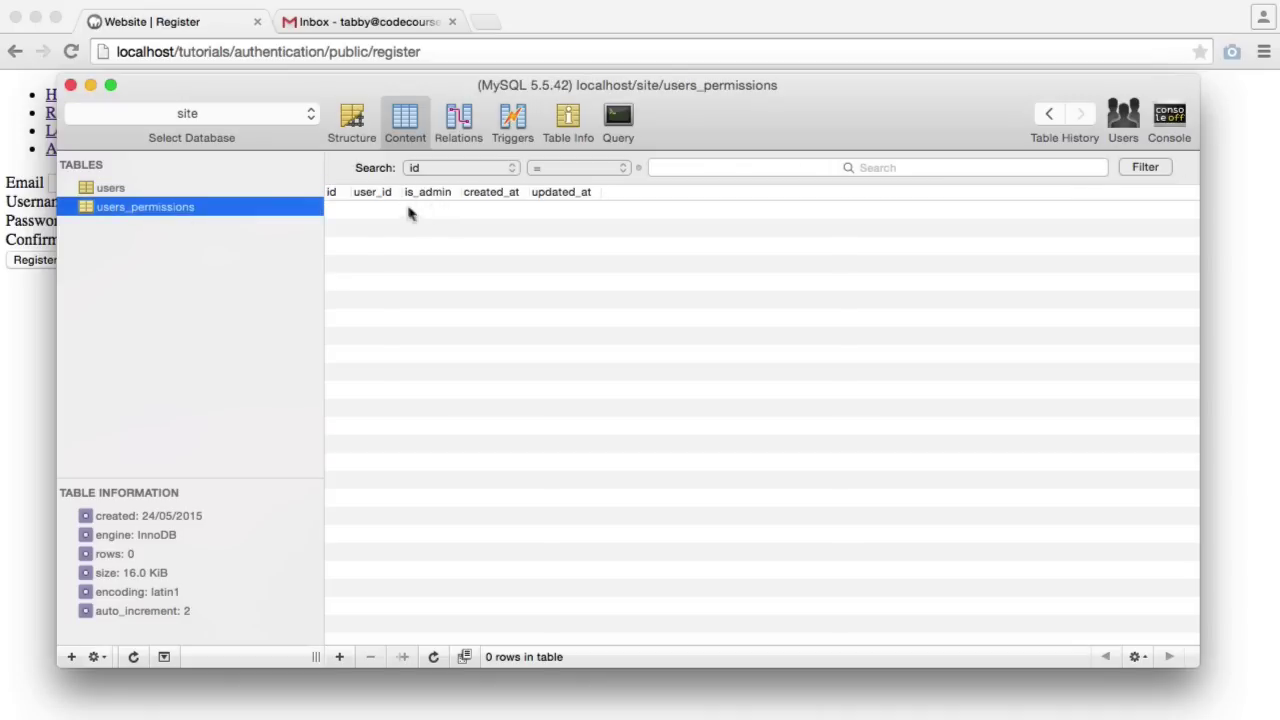
left_click(218, 187)
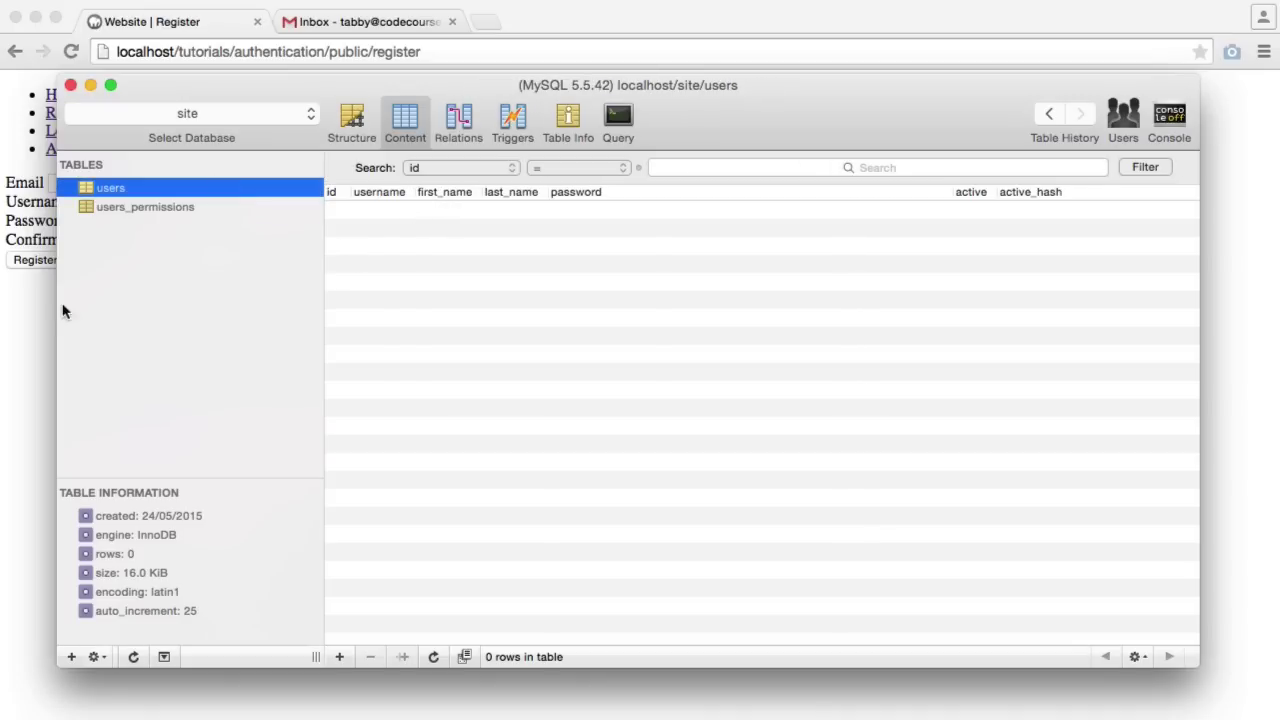
Fill in the registration form with an email address, username and password, and submit it
left_click(32, 316)
left_click(89, 180)
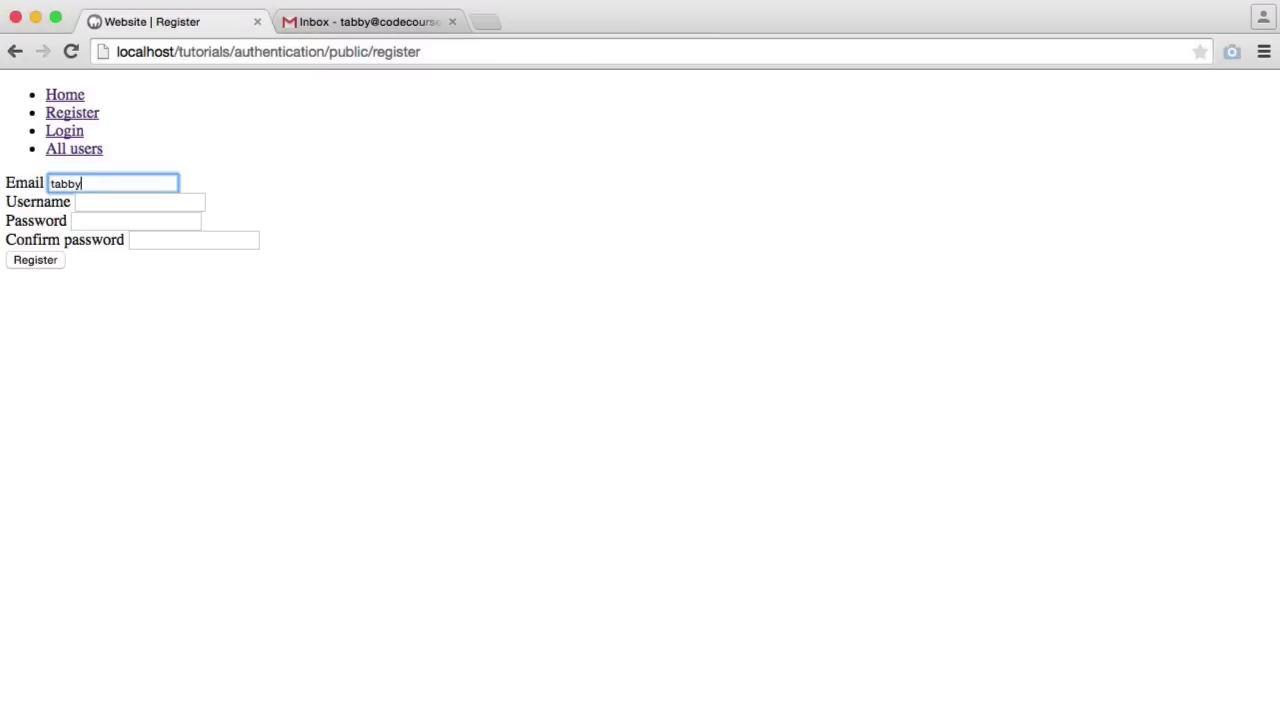
key("Tab")
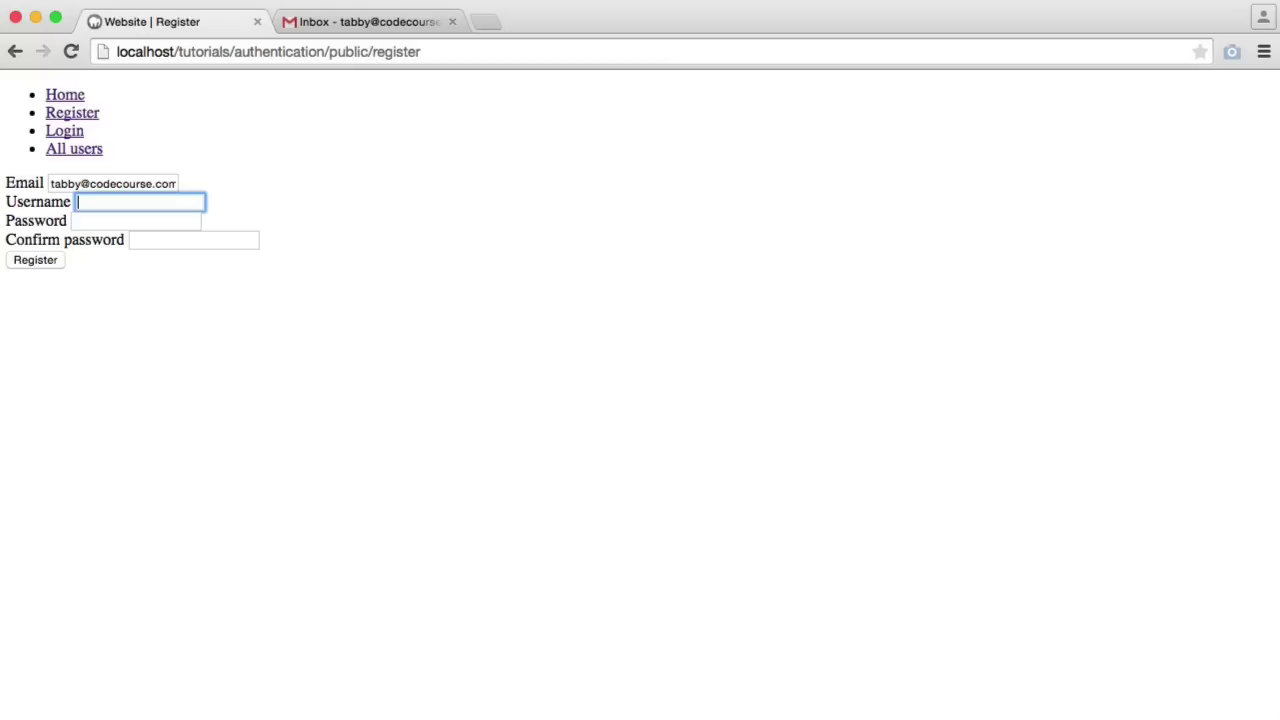
type("alex")
key("Tab")
type("passw")
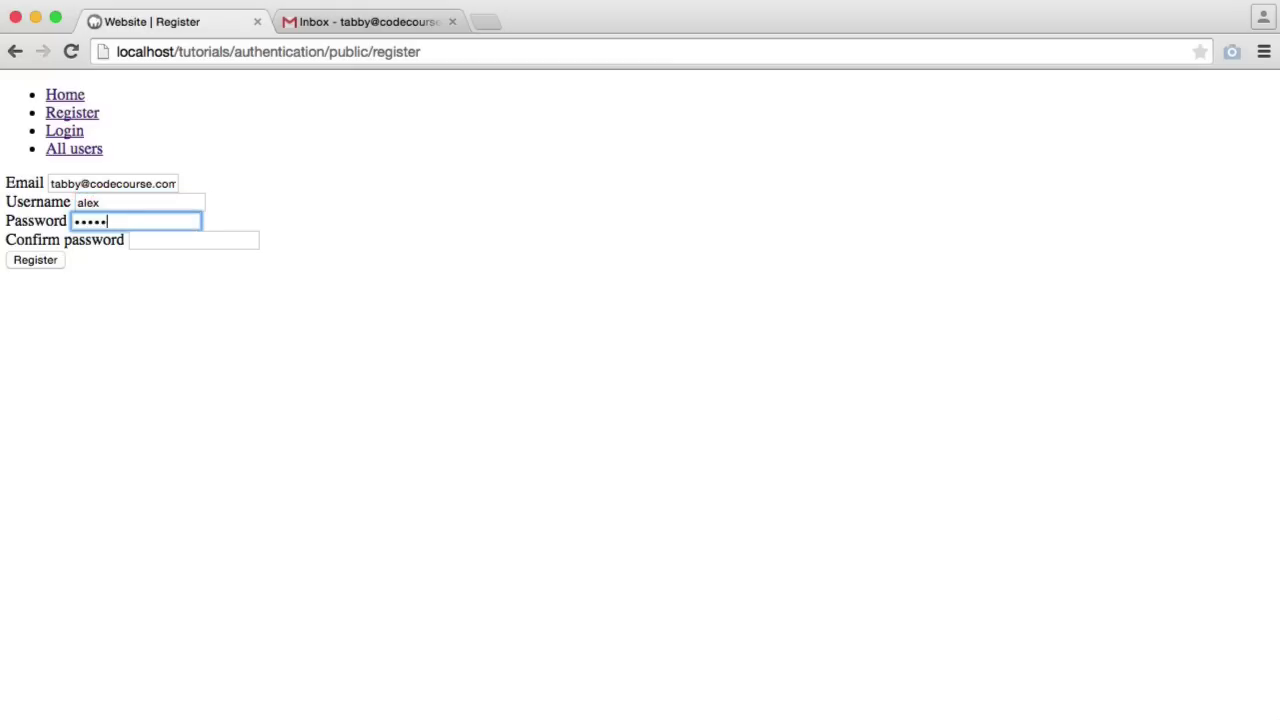
type("ord")
key("Tab")
left_click(22, 262)
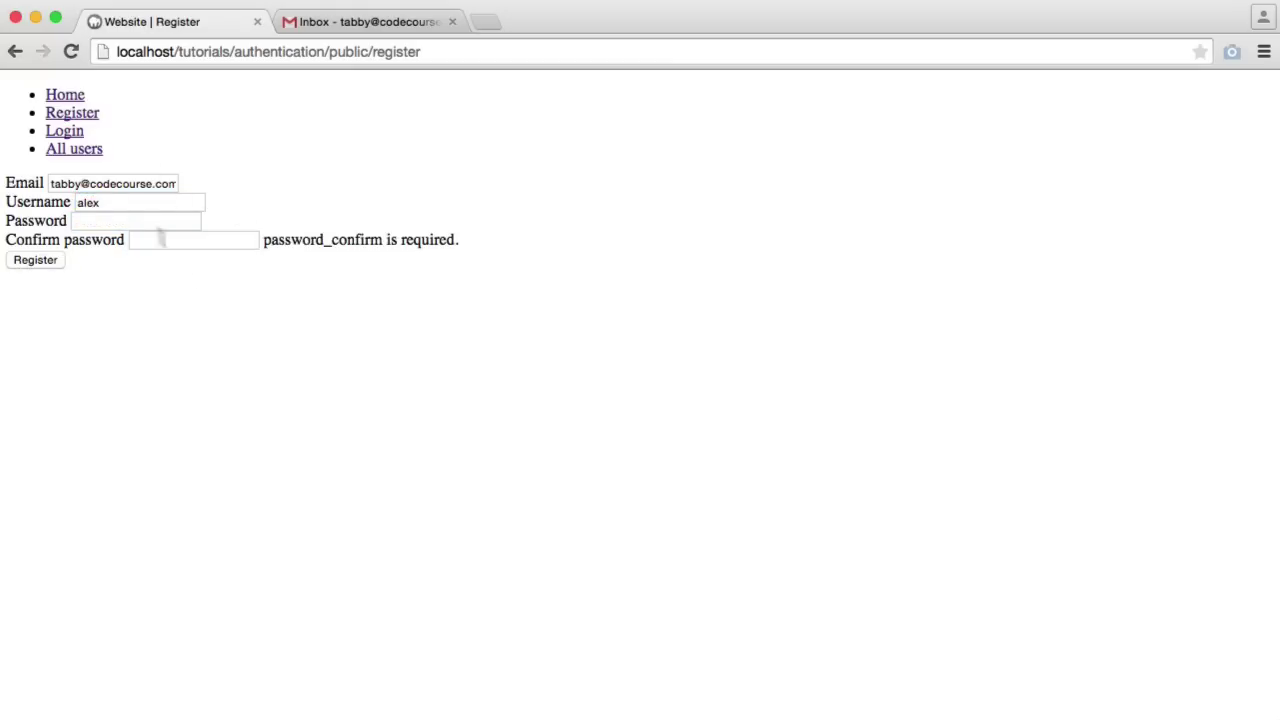
Fix the password confirmation error and resubmit the registration successfully
left_click_drag(7, 183, 65, 205)
left_click(143, 289)
left_click(163, 245)
left_click(136, 221)
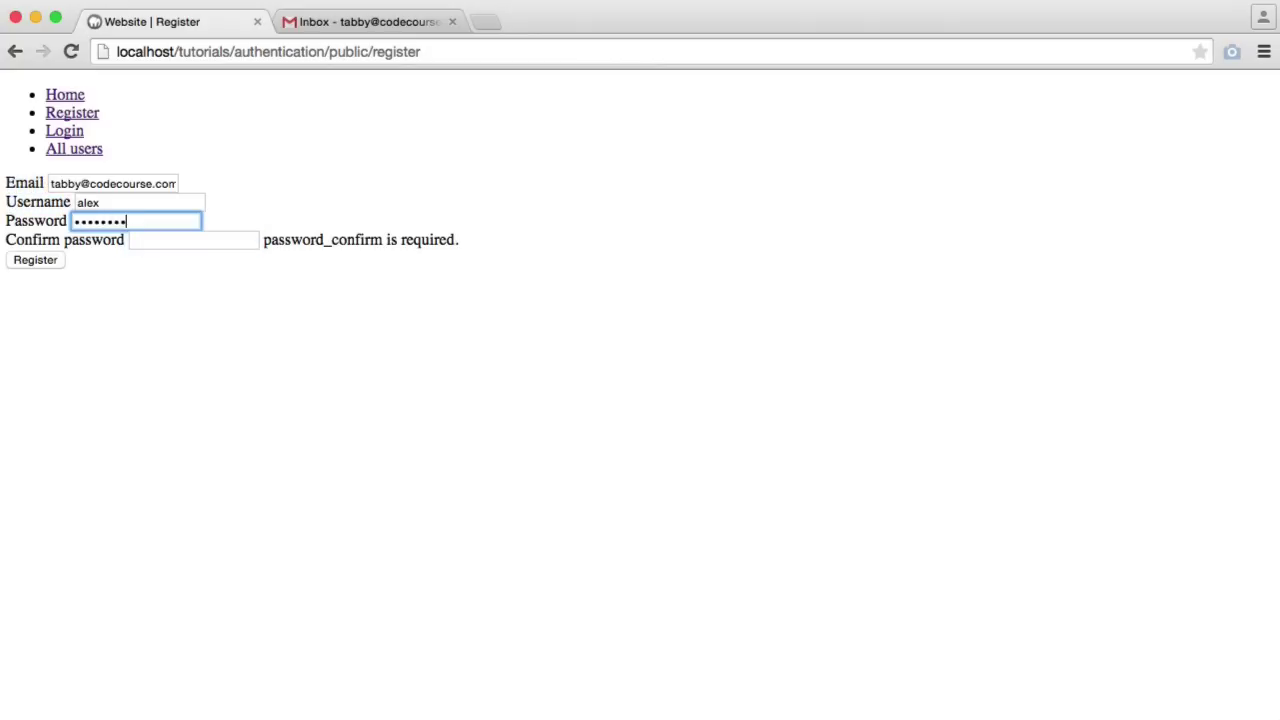
left_click(163, 240)
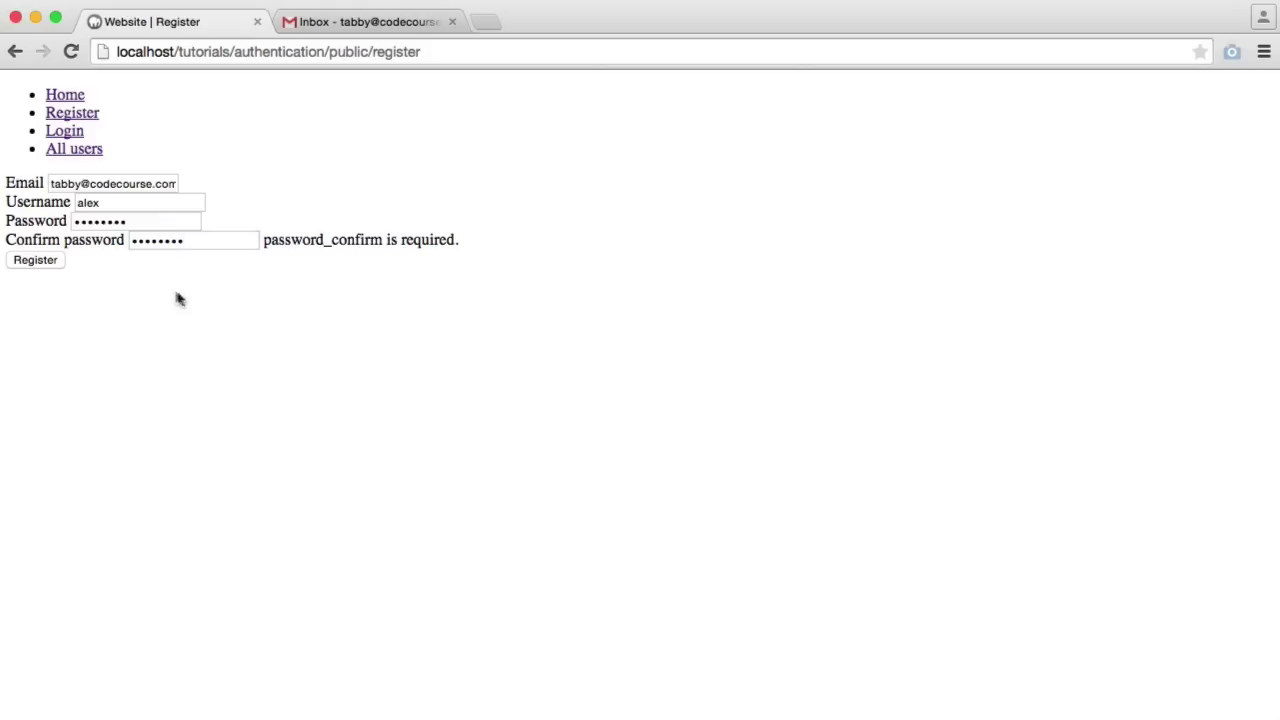
left_click(50, 263)
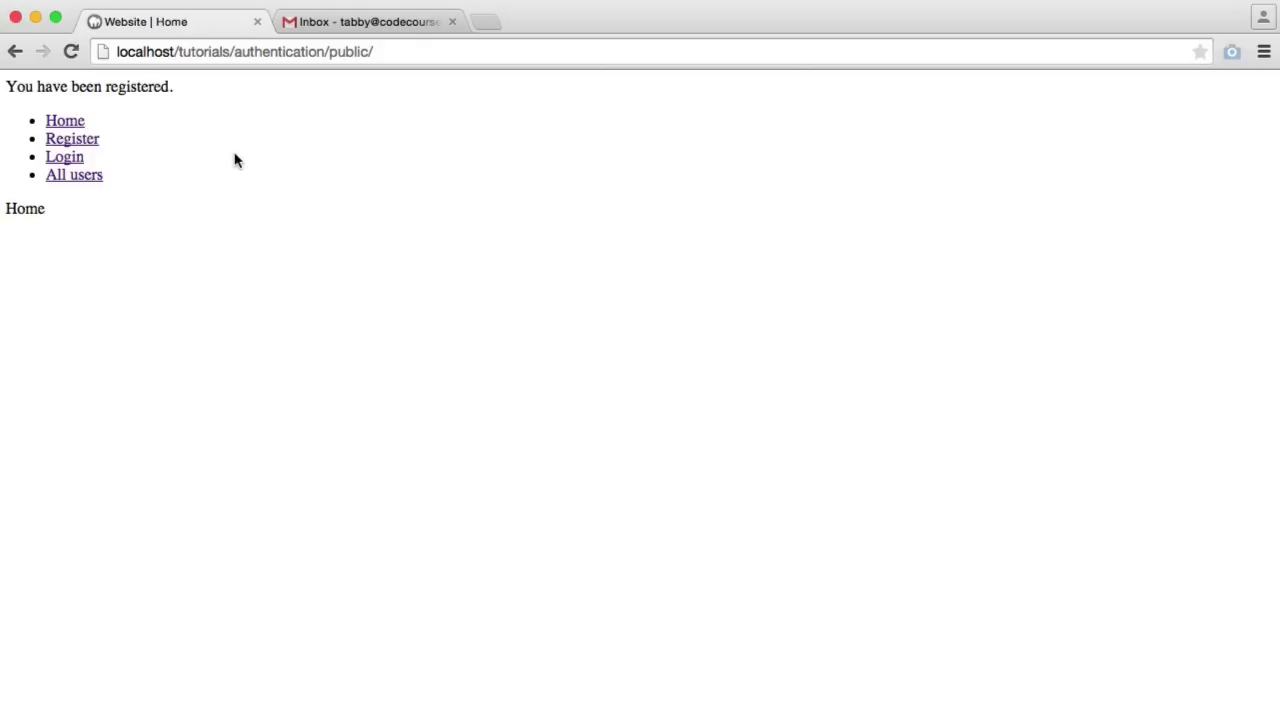
left_click(240, 51)
Reload the home page, then open the 'Thanks for registering' email in Gmail
key("Return")
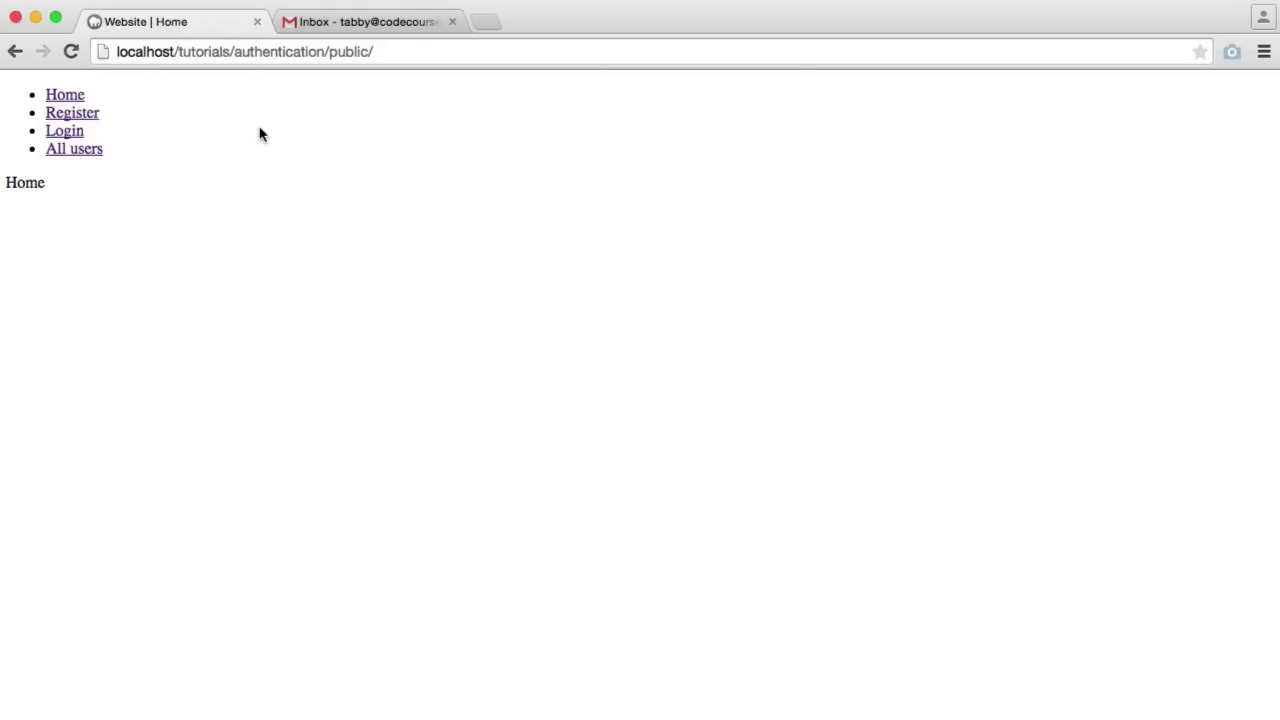
left_click(323, 30)
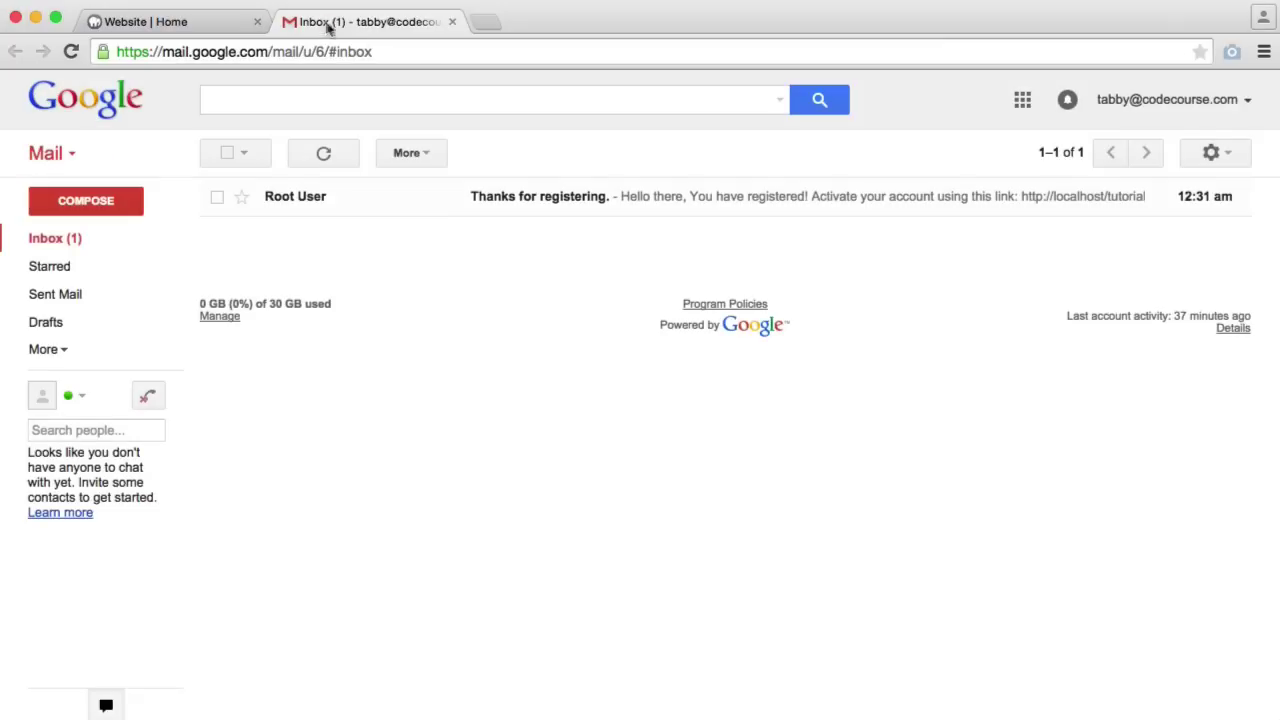
left_click(471, 196)
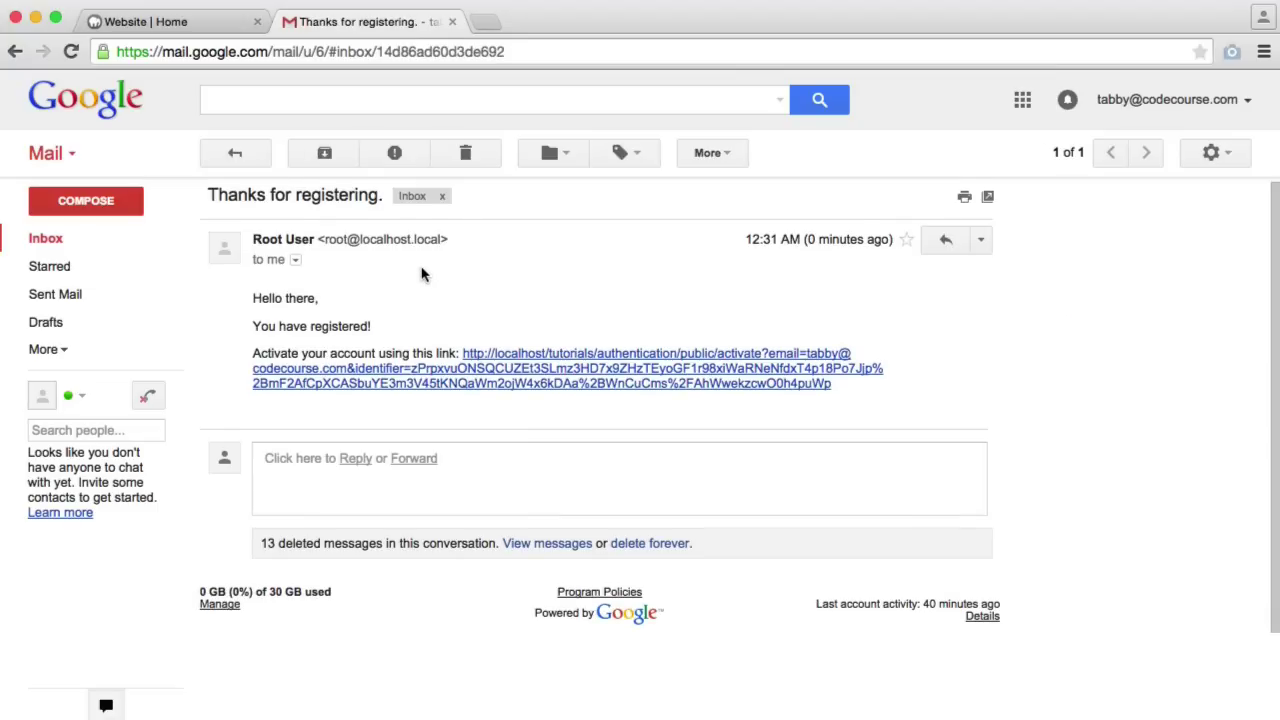
left_click_drag(254, 303, 377, 333)
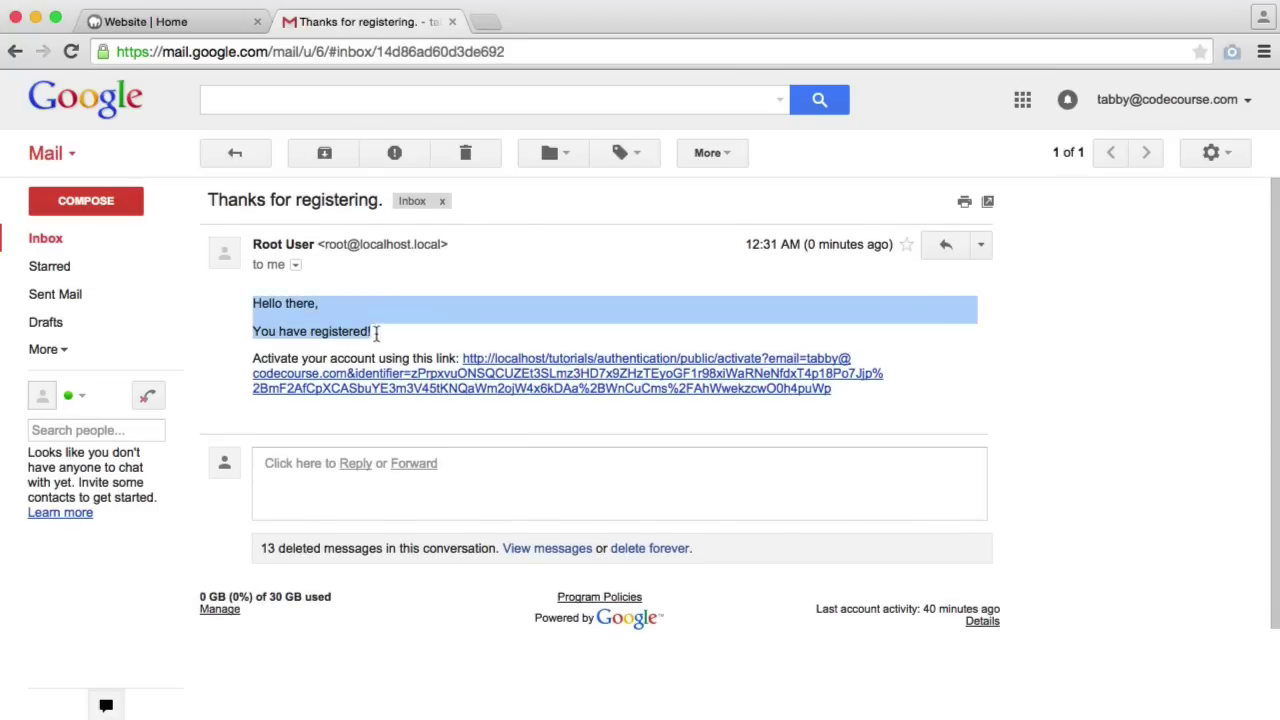
left_click(410, 343)
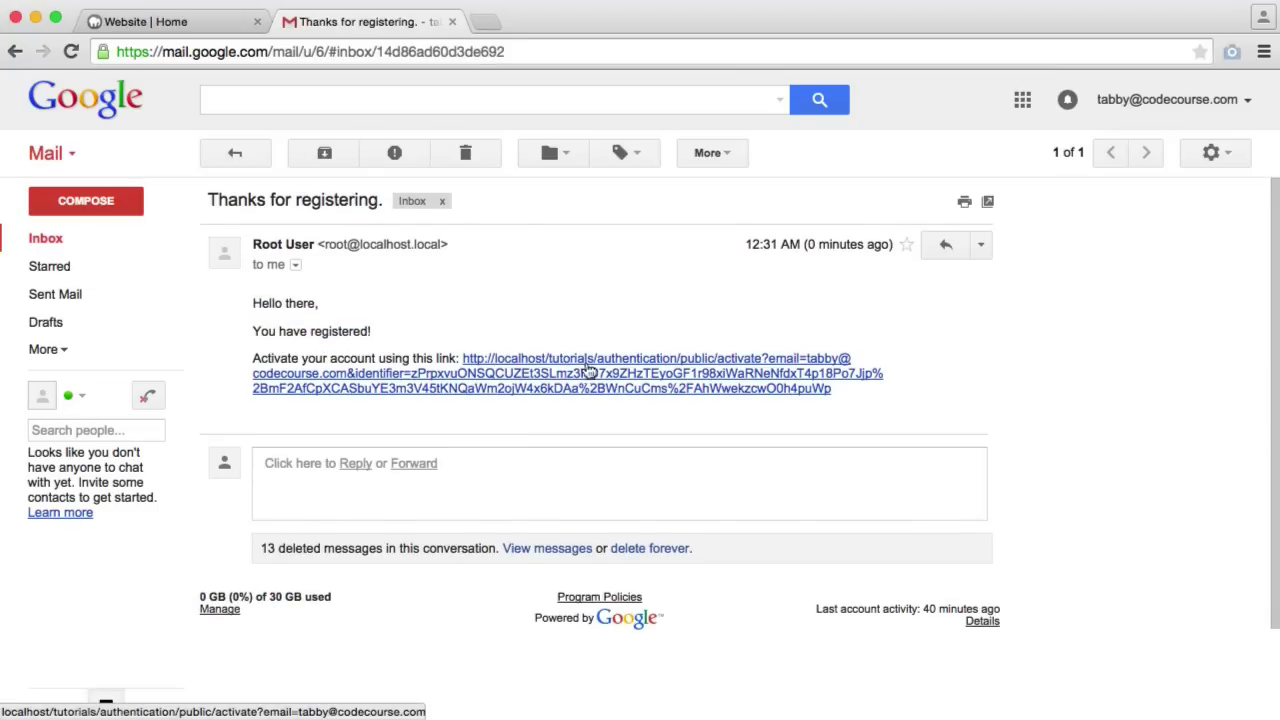
Follow the activation link to activate the account and tidy up the browser tabs
left_click(566, 388)
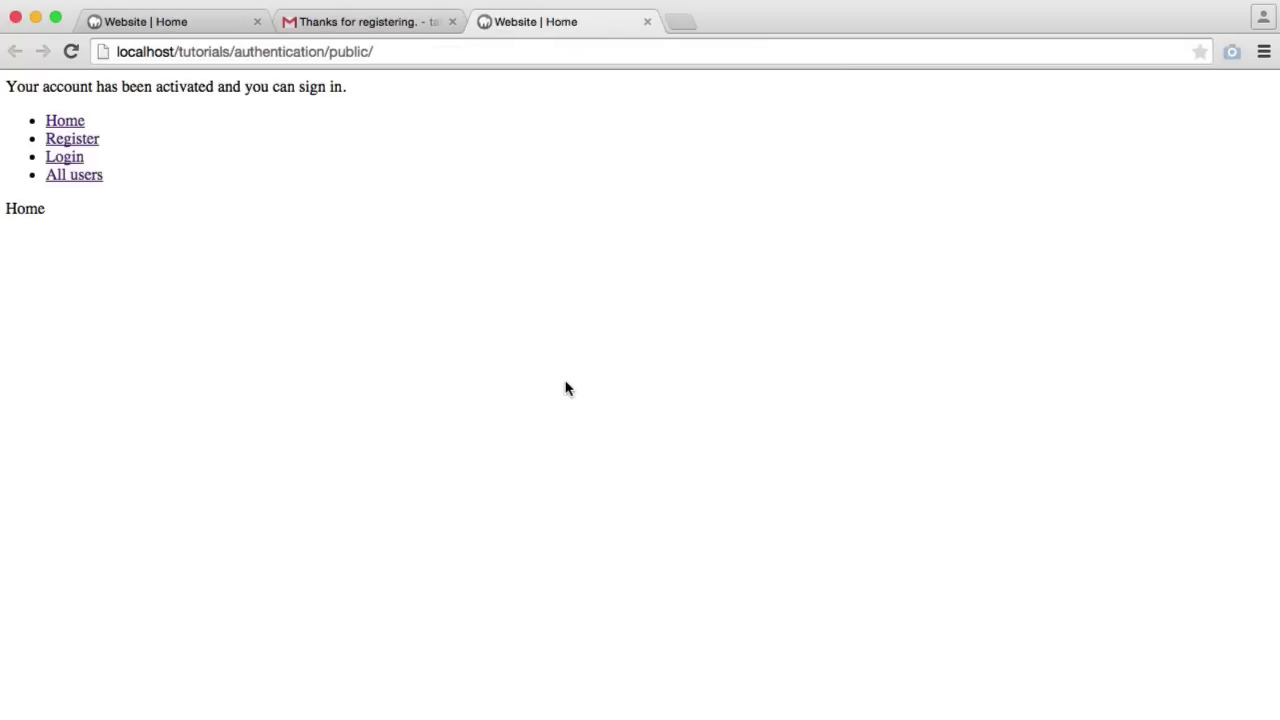
left_click_drag(6, 87, 371, 87)
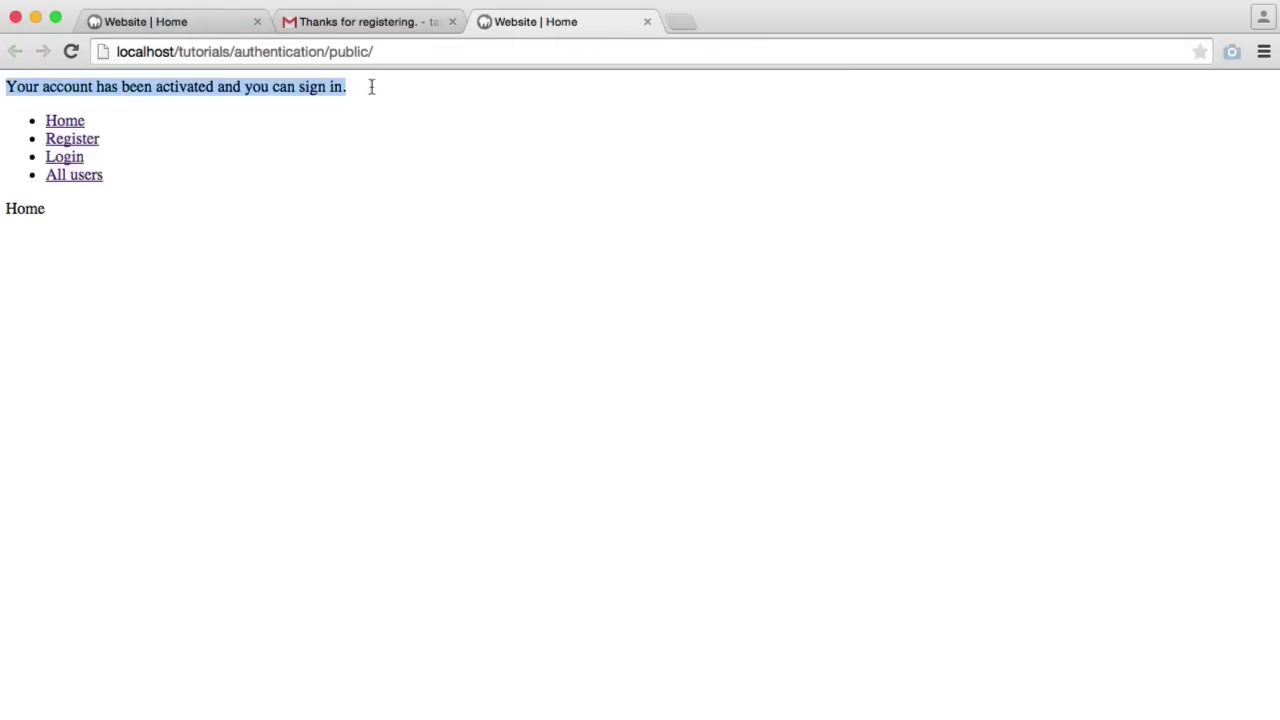
left_click(418, 95)
left_click(257, 21)
left_click_drag(331, 27, 150, 22)
Log in with the account's email and password, with Remember me ticked
left_click(70, 158)
left_click(144, 179)
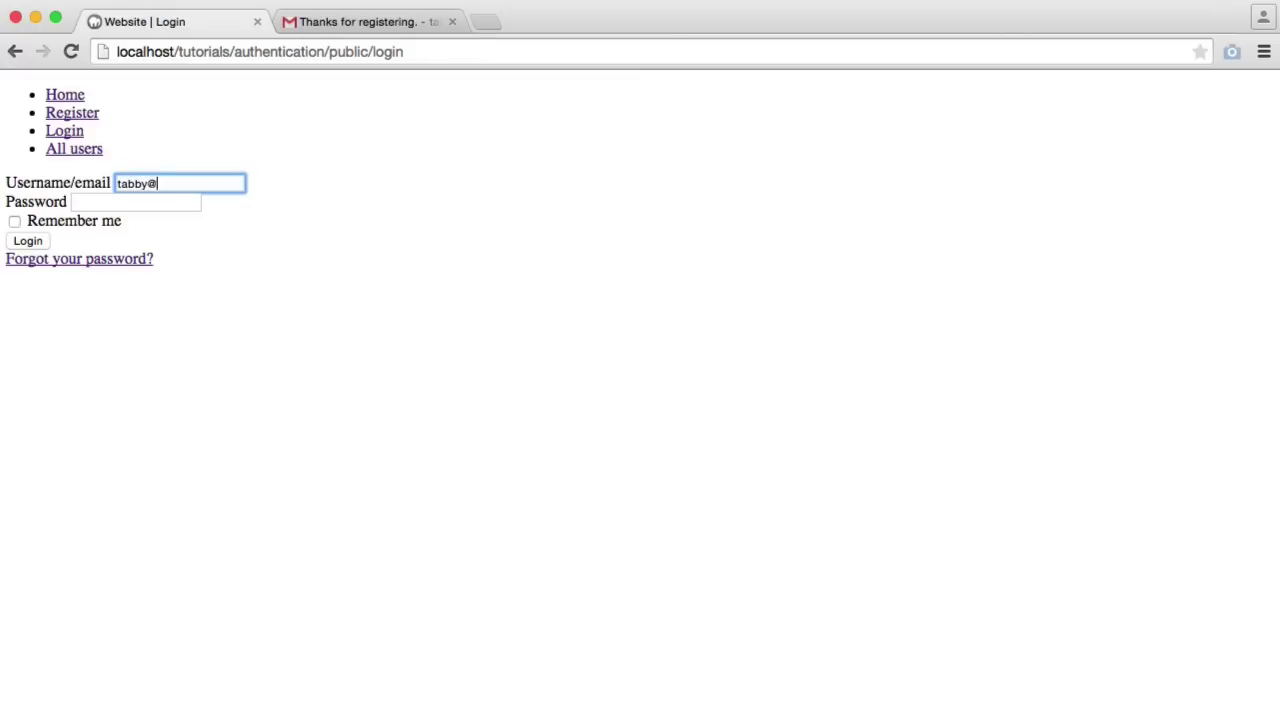
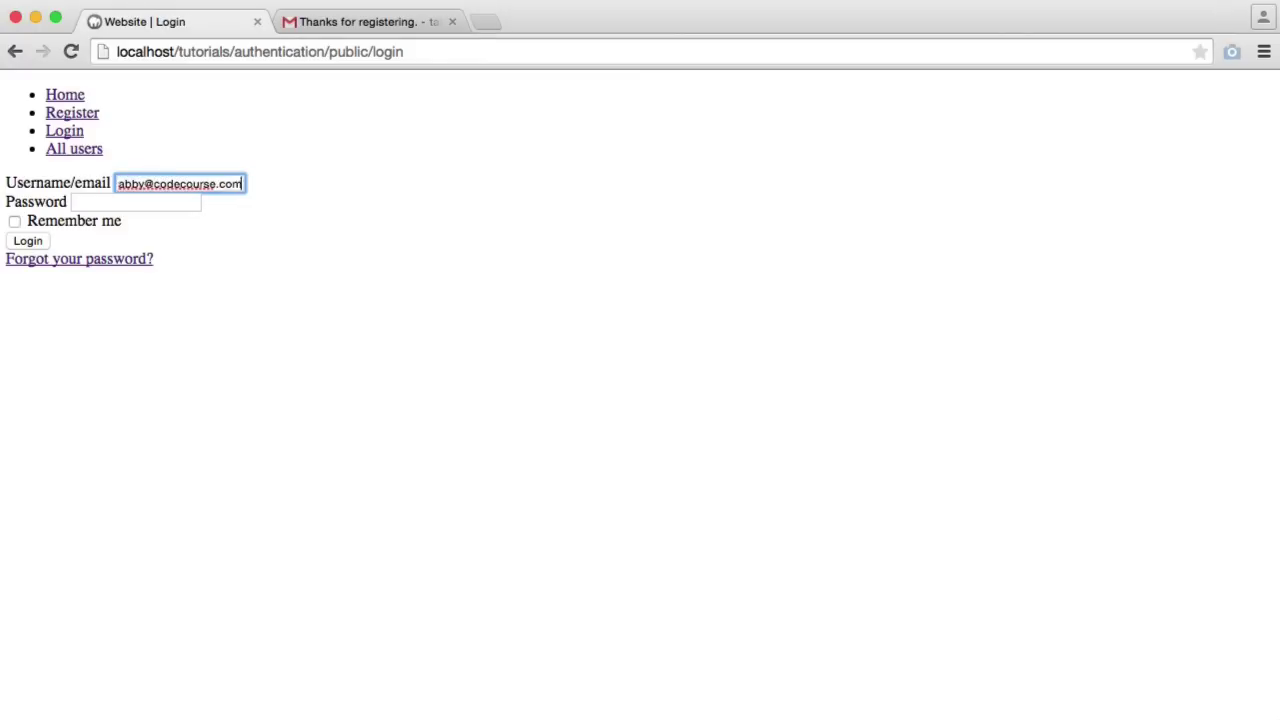
key("Tab")
left_click(321, 232)
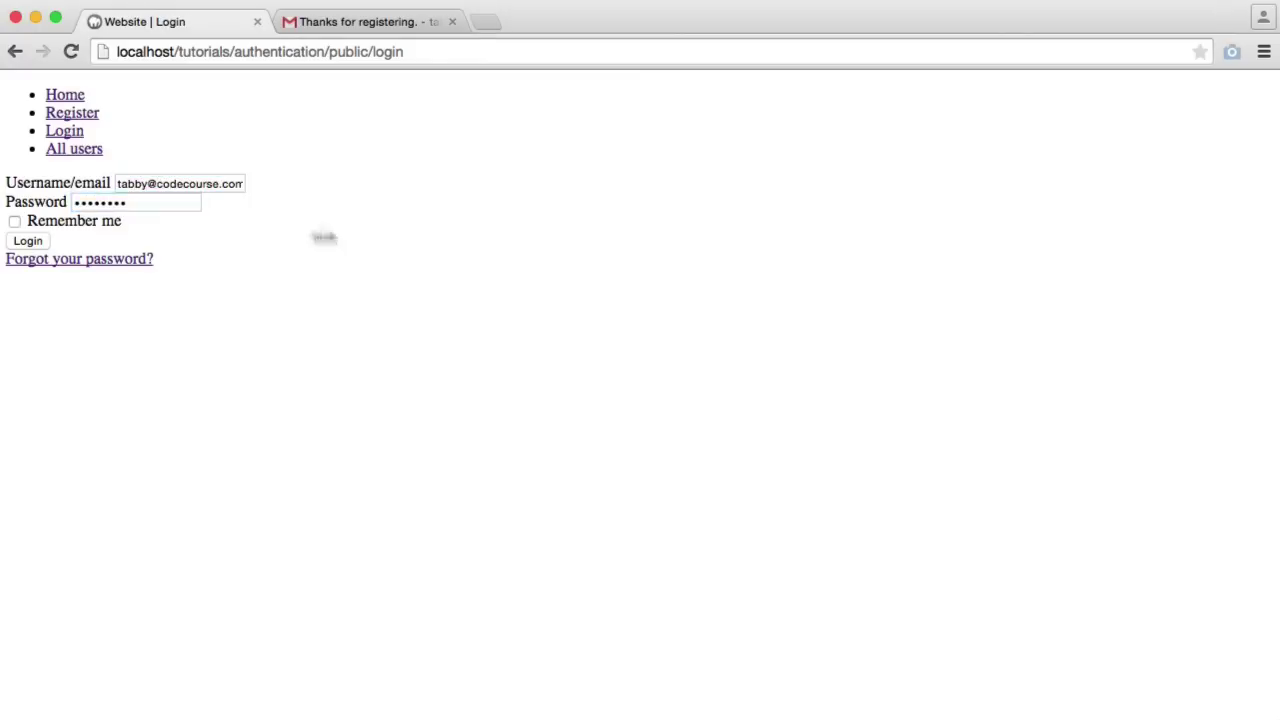
left_click(48, 222)
left_click(24, 241)
Reload the home page, then browse from the user list to the public profile and profile form
left_click(241, 55)
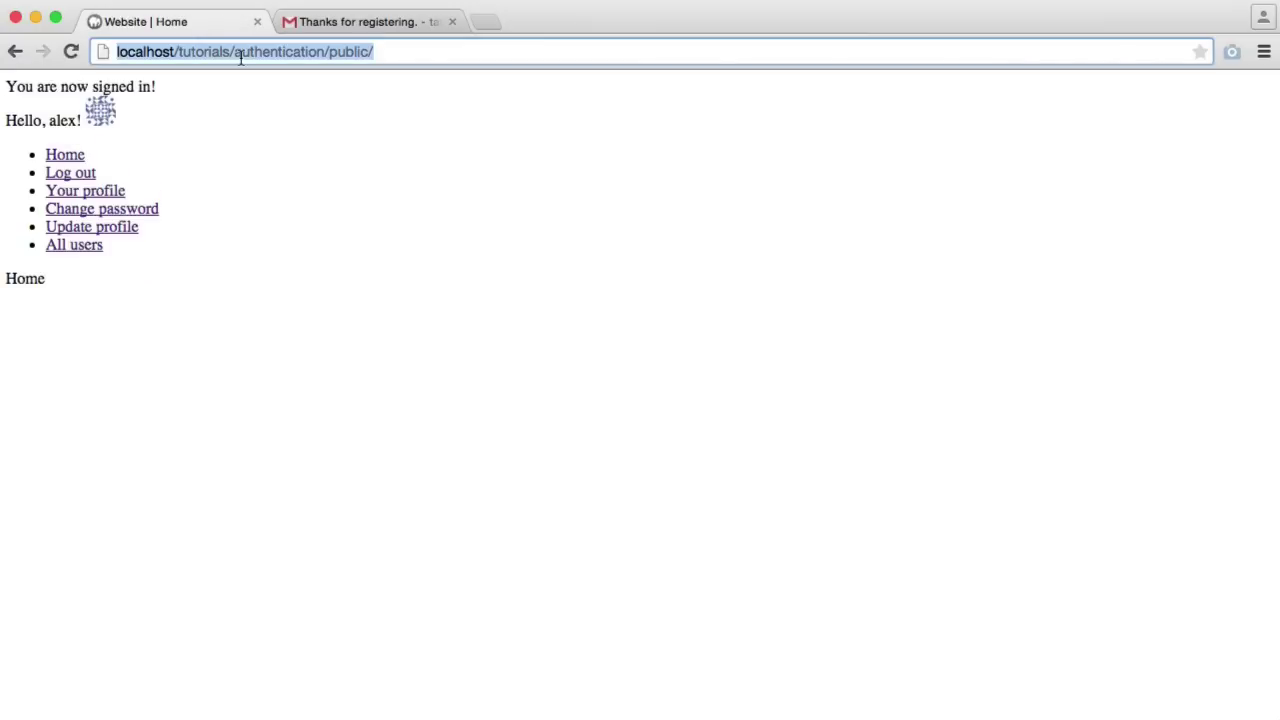
key("Return")
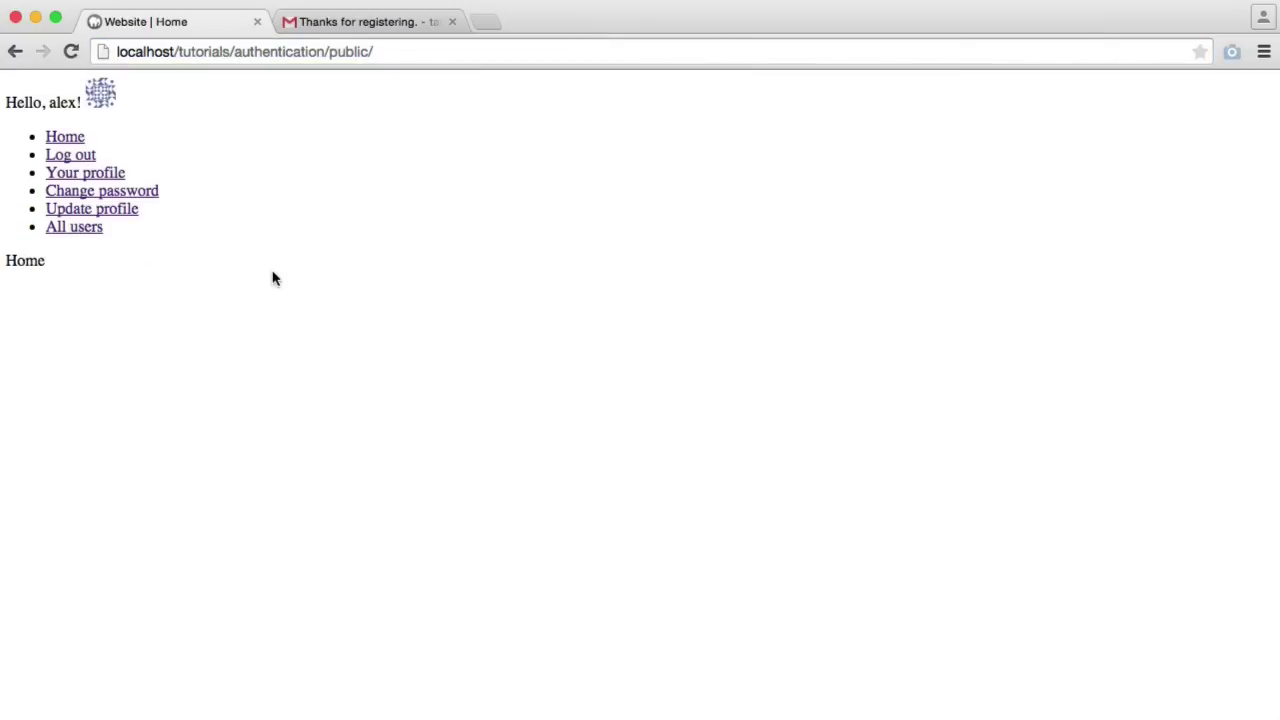
left_click(84, 228)
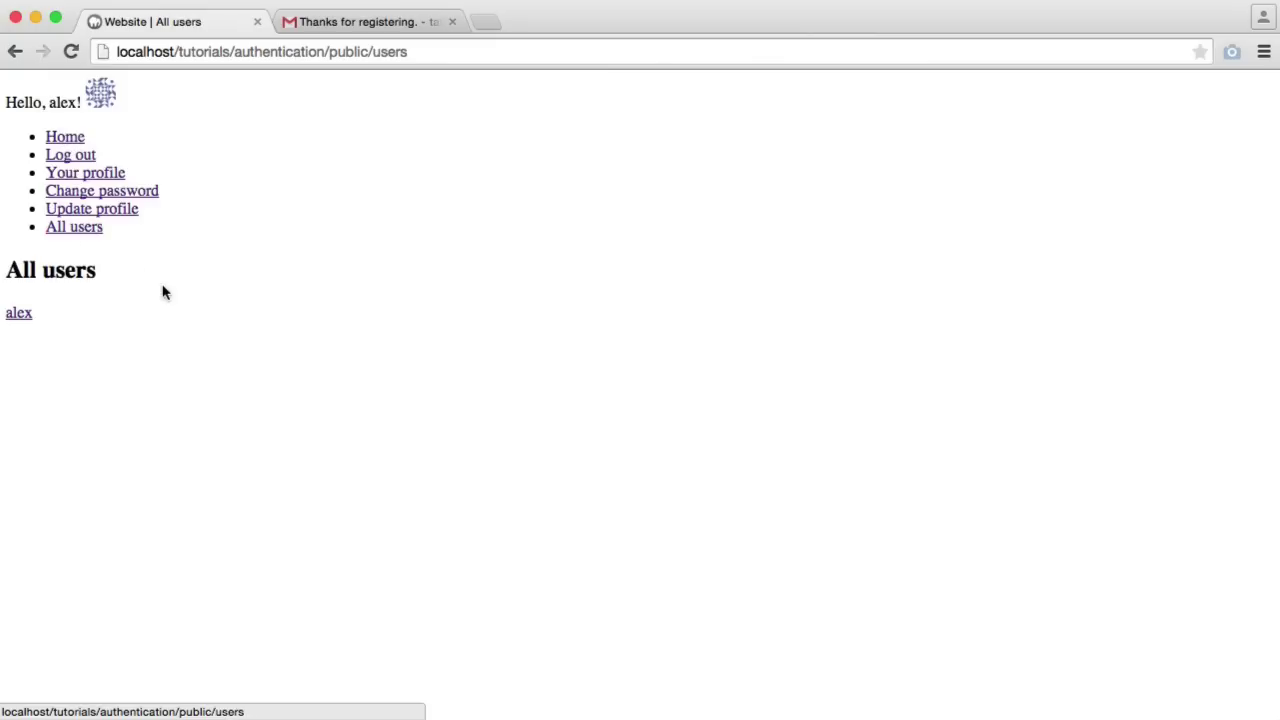
left_click(20, 314)
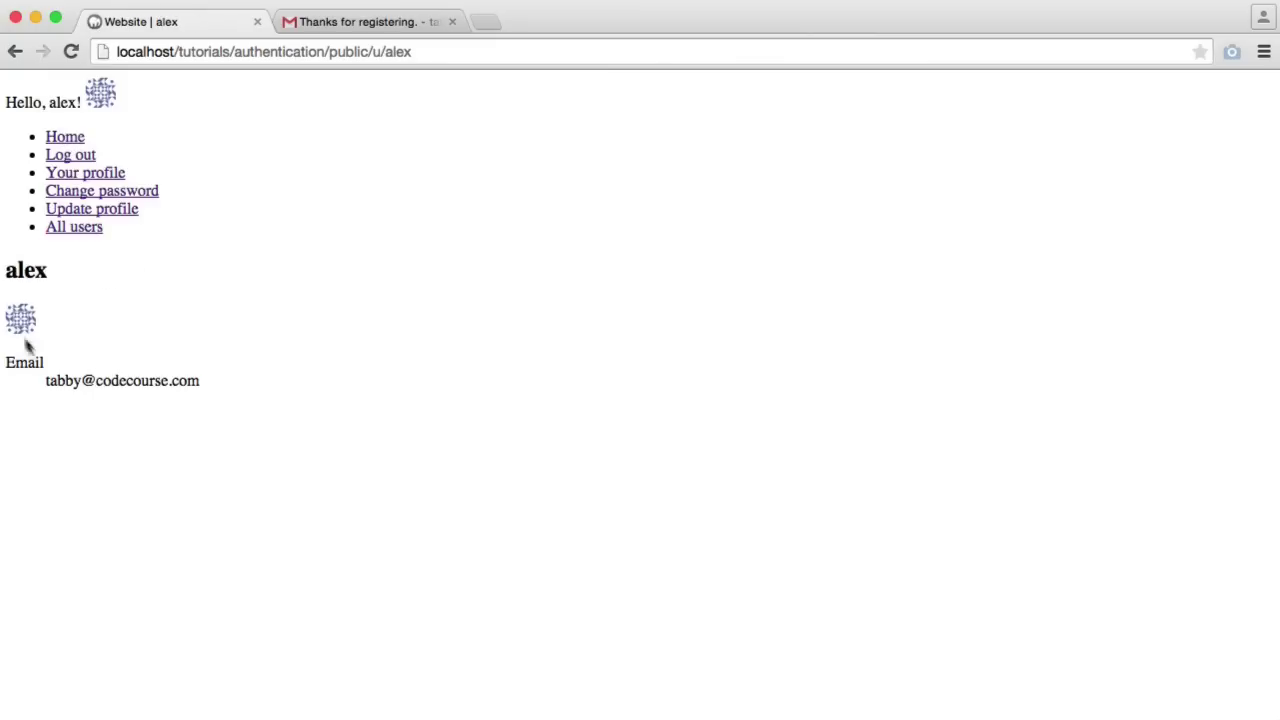
left_click(102, 212)
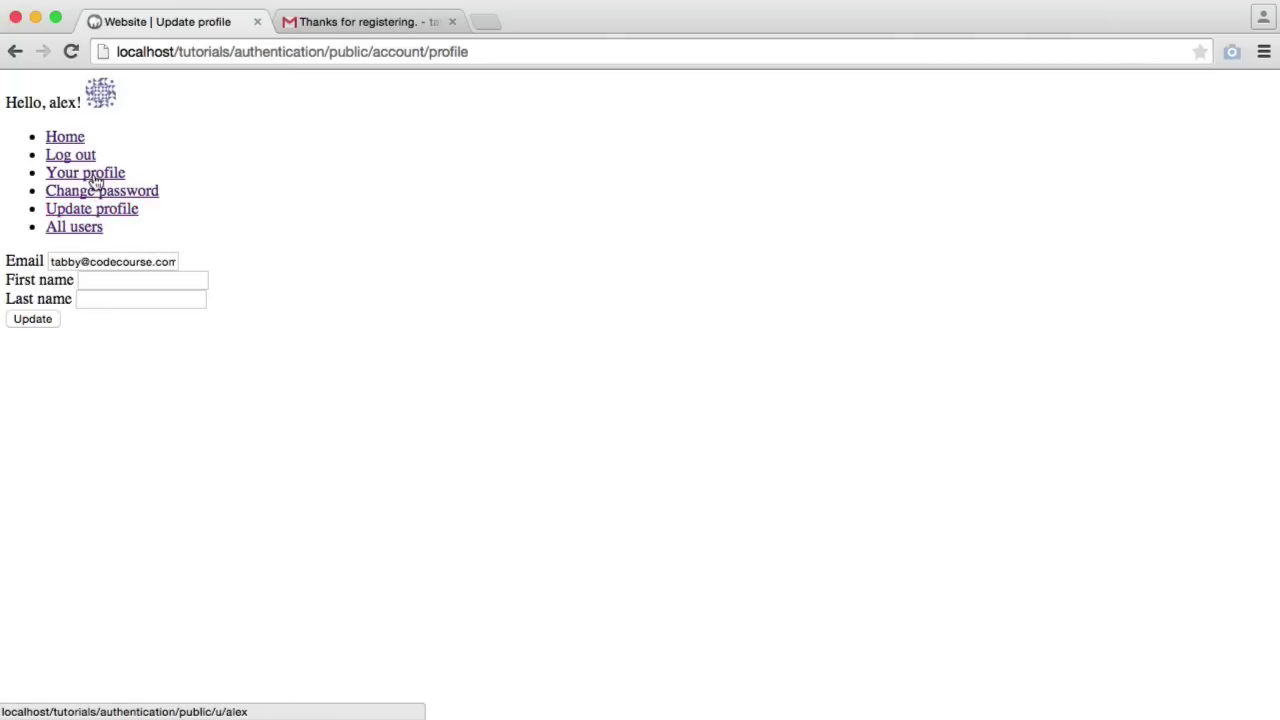
left_click(92, 176)
left_click(122, 210)
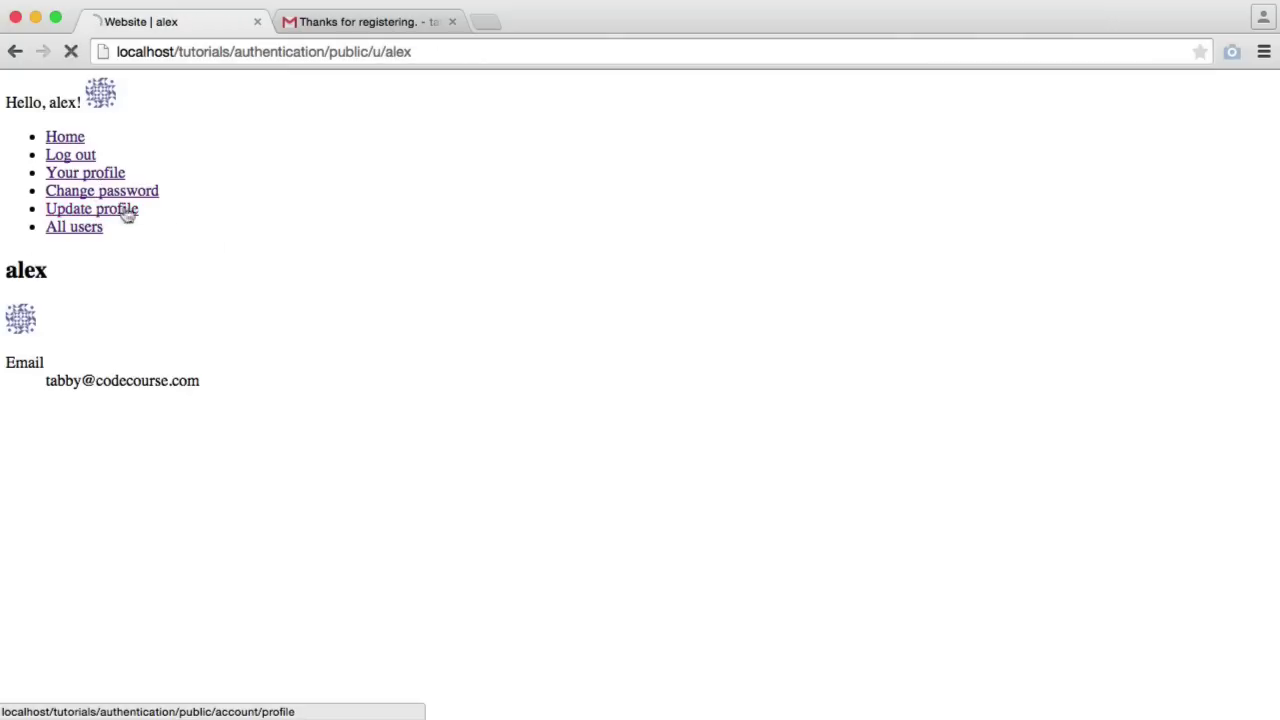
Enter the user's first and last name in the profile form and save it
left_click(117, 281)
type("Alex")
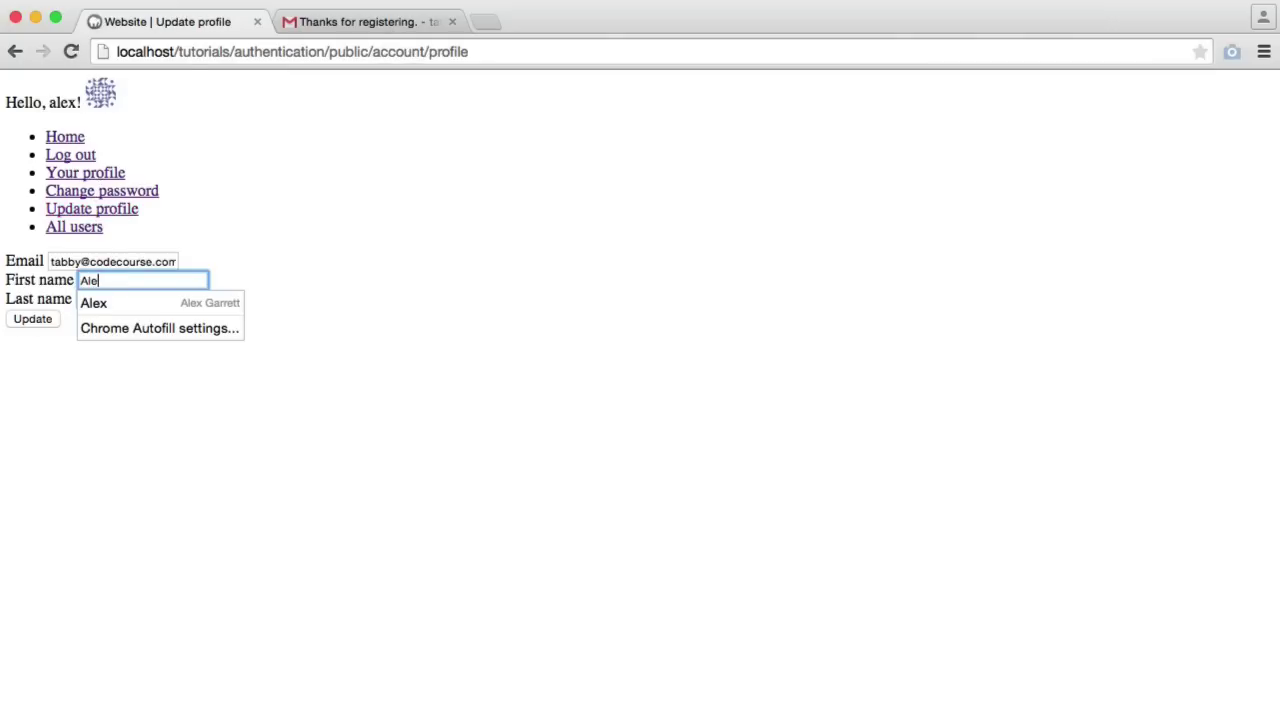
key("Tab")
type("Garrett")
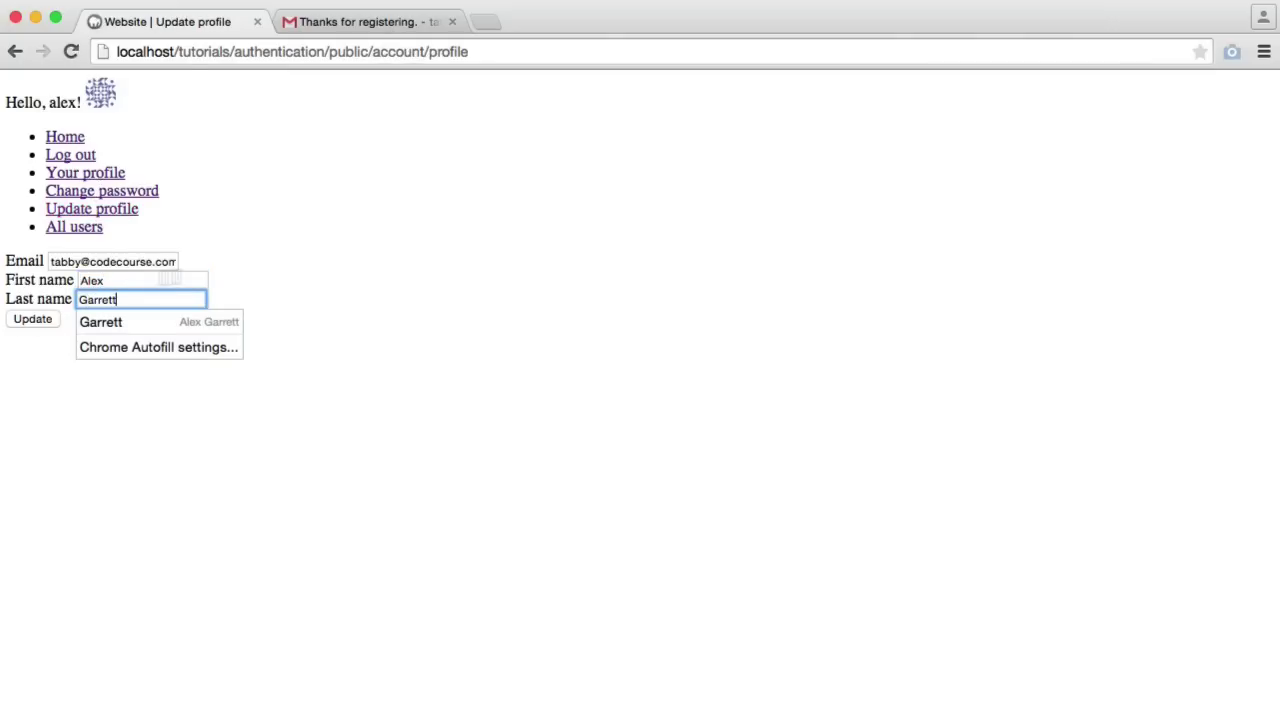
left_click(28, 320)
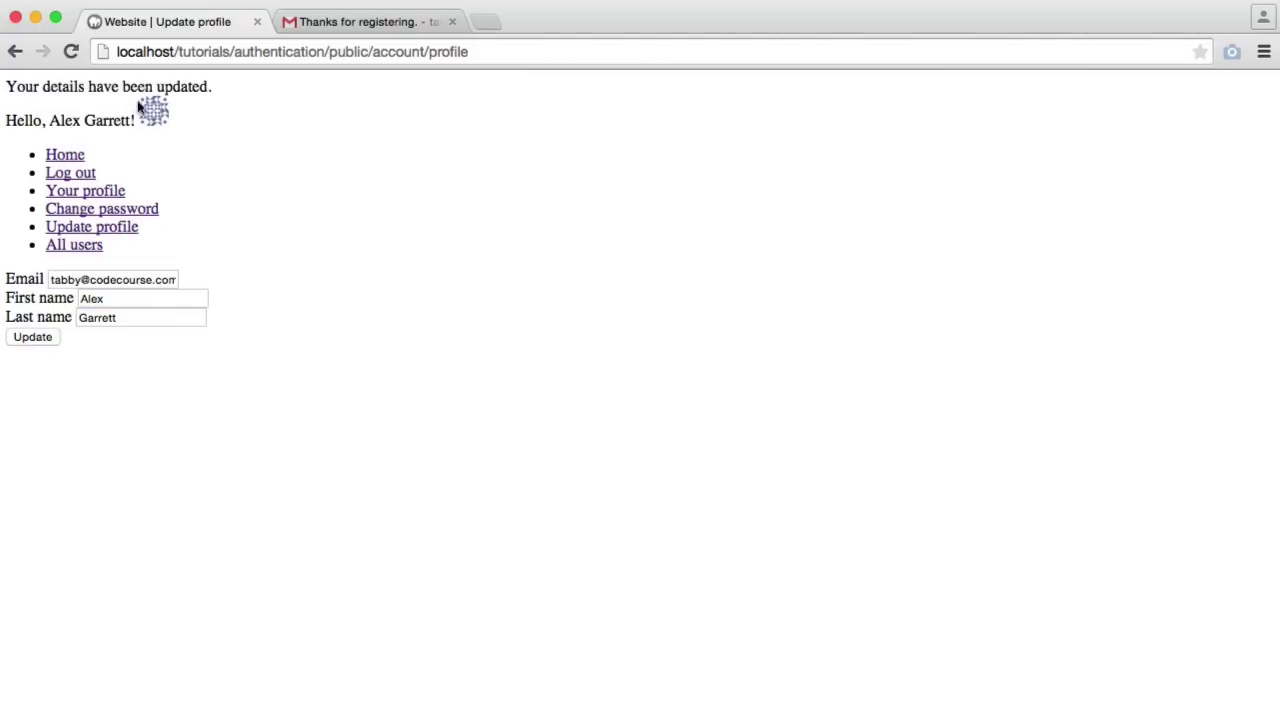
Reload and verify the full name in the greeting and on the public profile page
left_click(180, 53)
key("Return")
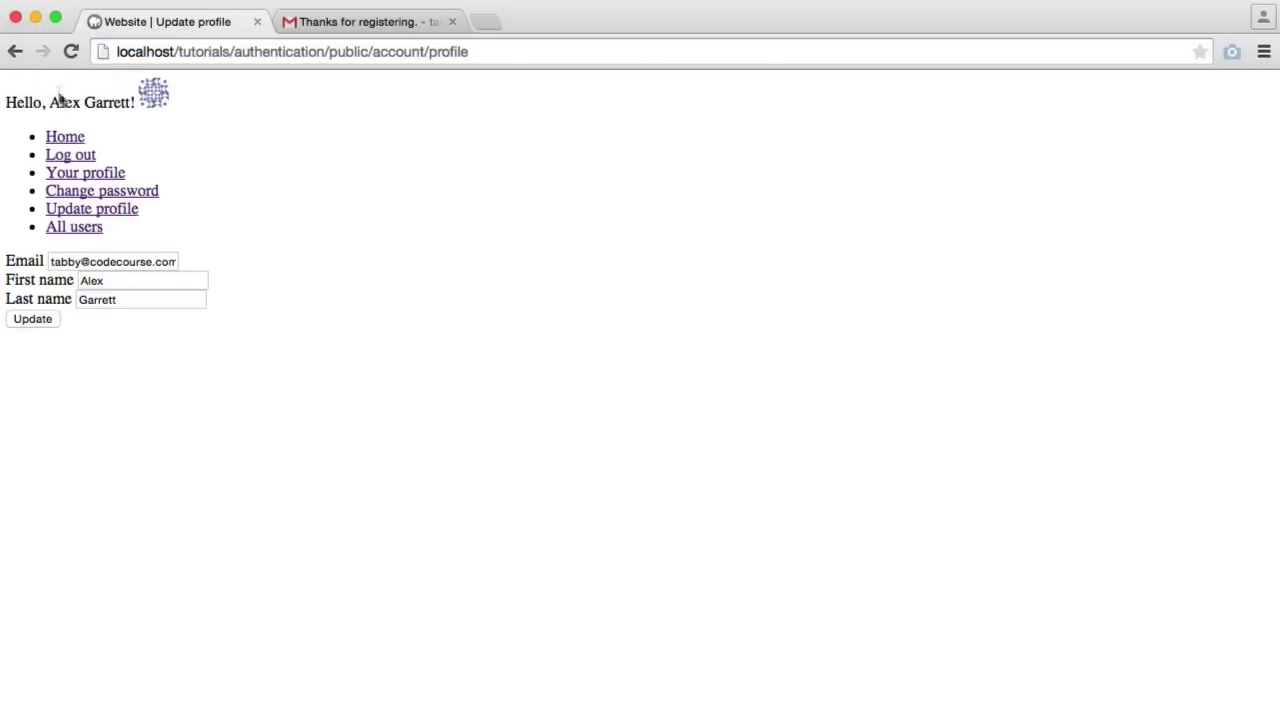
left_click_drag(52, 97, 136, 100)
left_click(198, 225)
left_click(87, 174)
left_click_drag(46, 381, 128, 381)
left_click(203, 381)
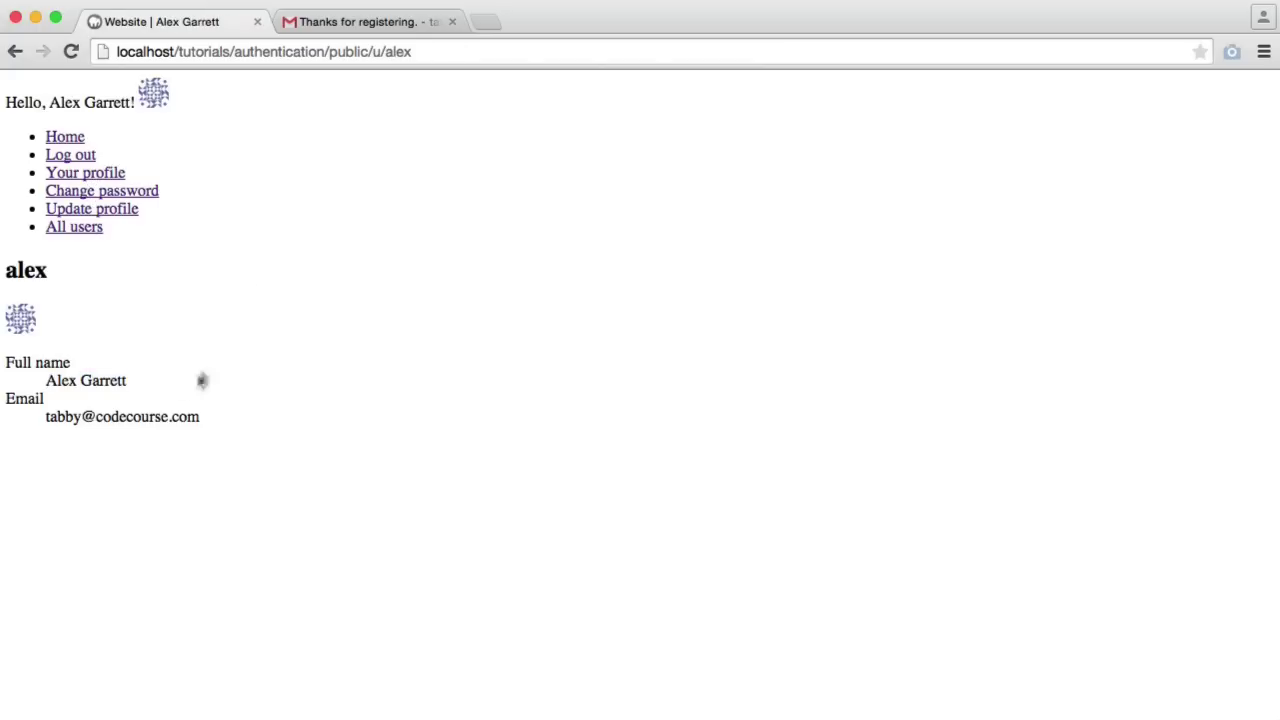
Submit the Change password form with the old, new and confirmed passwords, then reload the home page
left_click(123, 209)
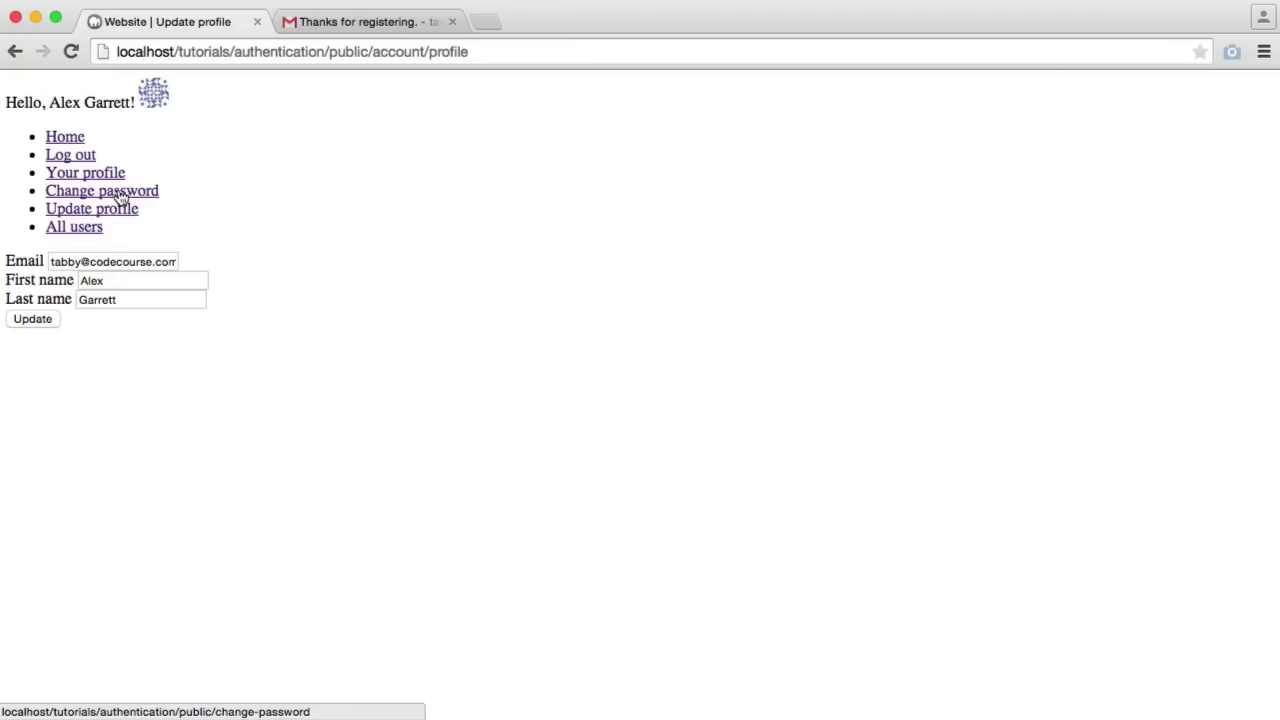
left_click(120, 191)
left_click(128, 259)
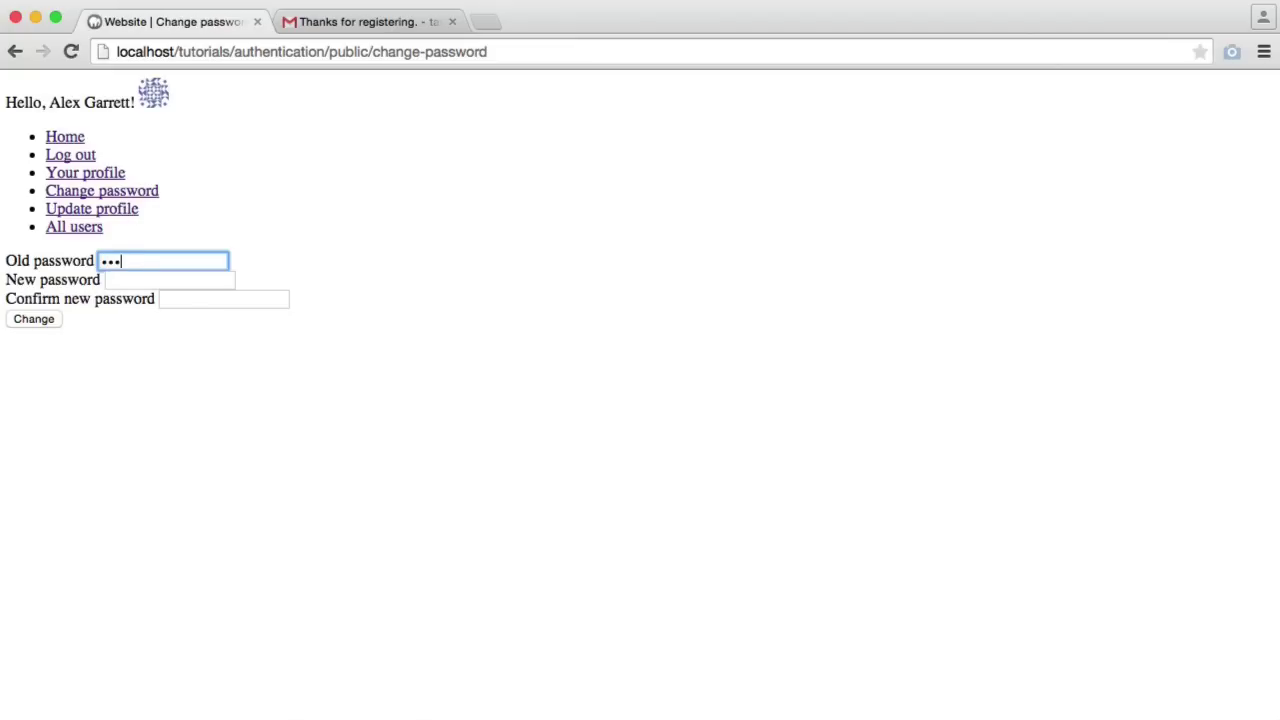
type("password")
key("Tab")
type("passwor")
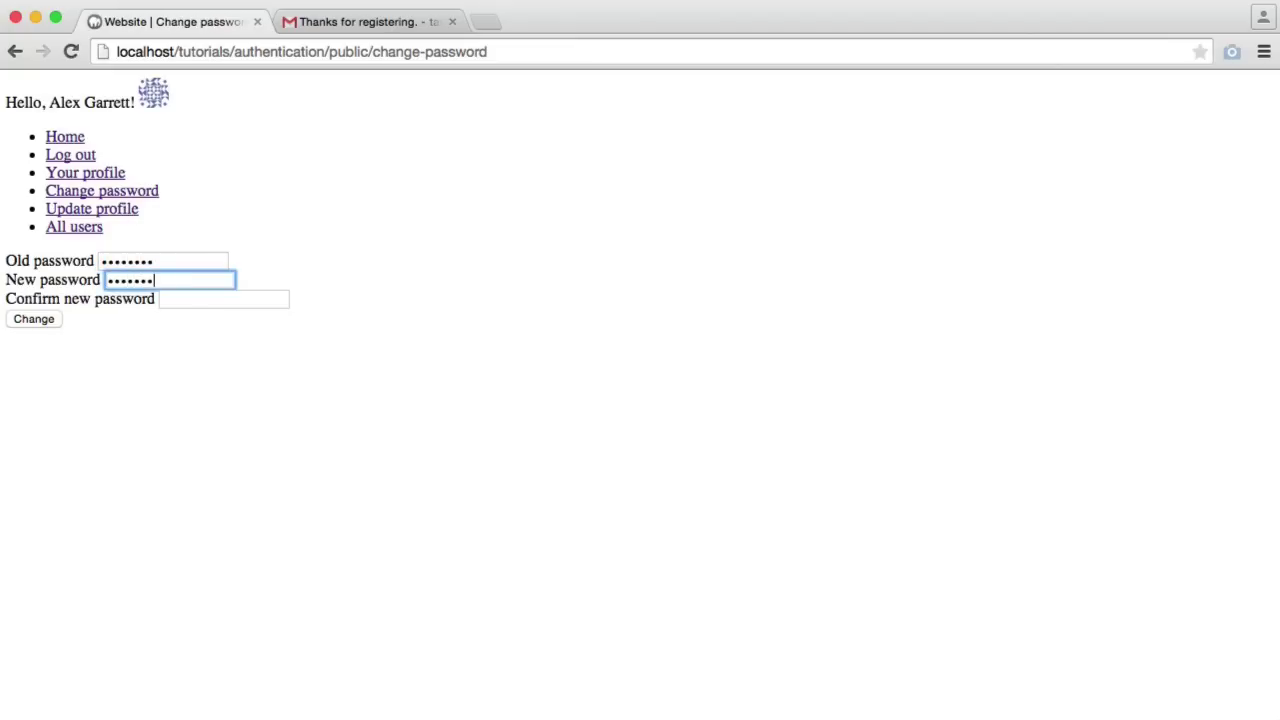
type("d")
key("Tab")
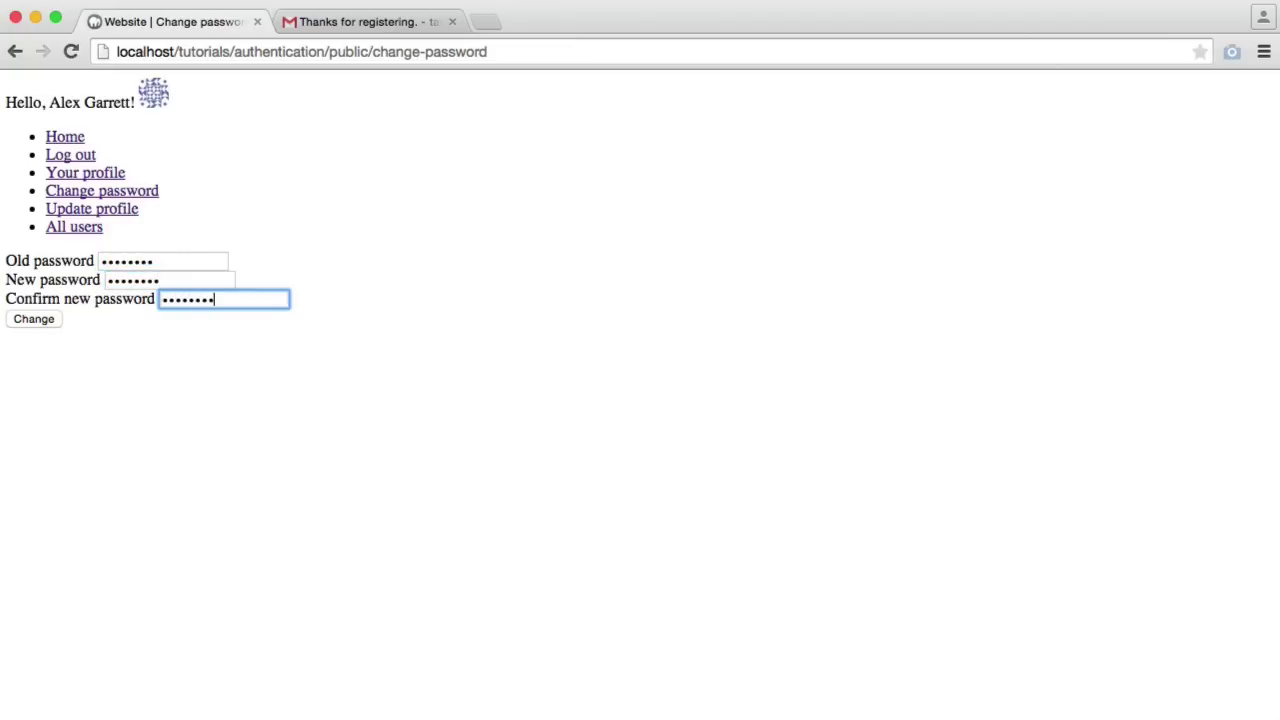
left_click(64, 268)
left_click(333, 287)
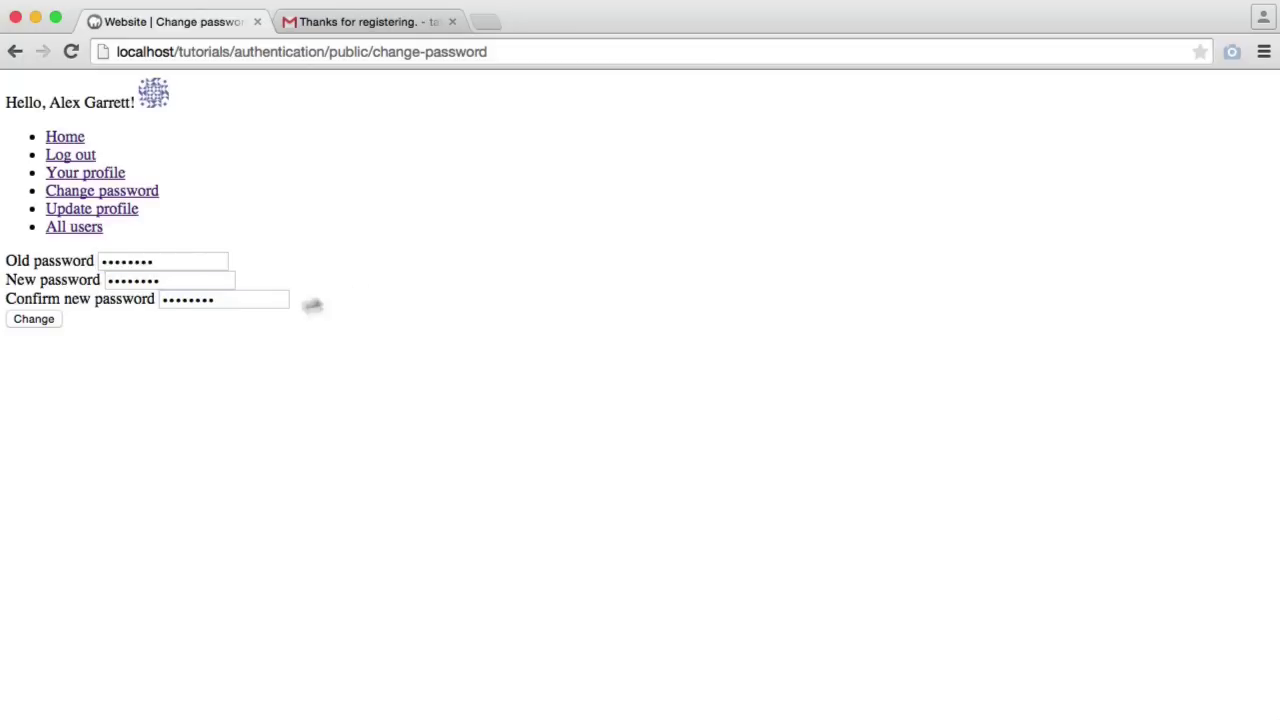
left_click(46, 326)
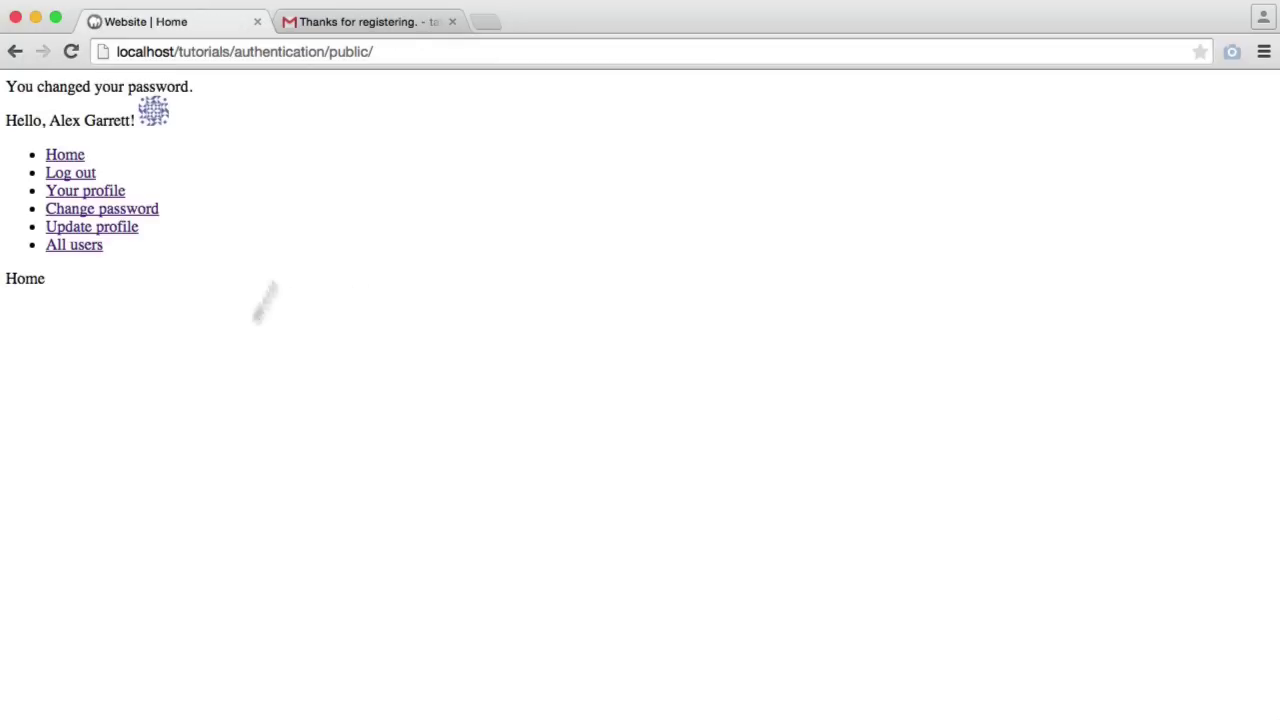
key("super+r")
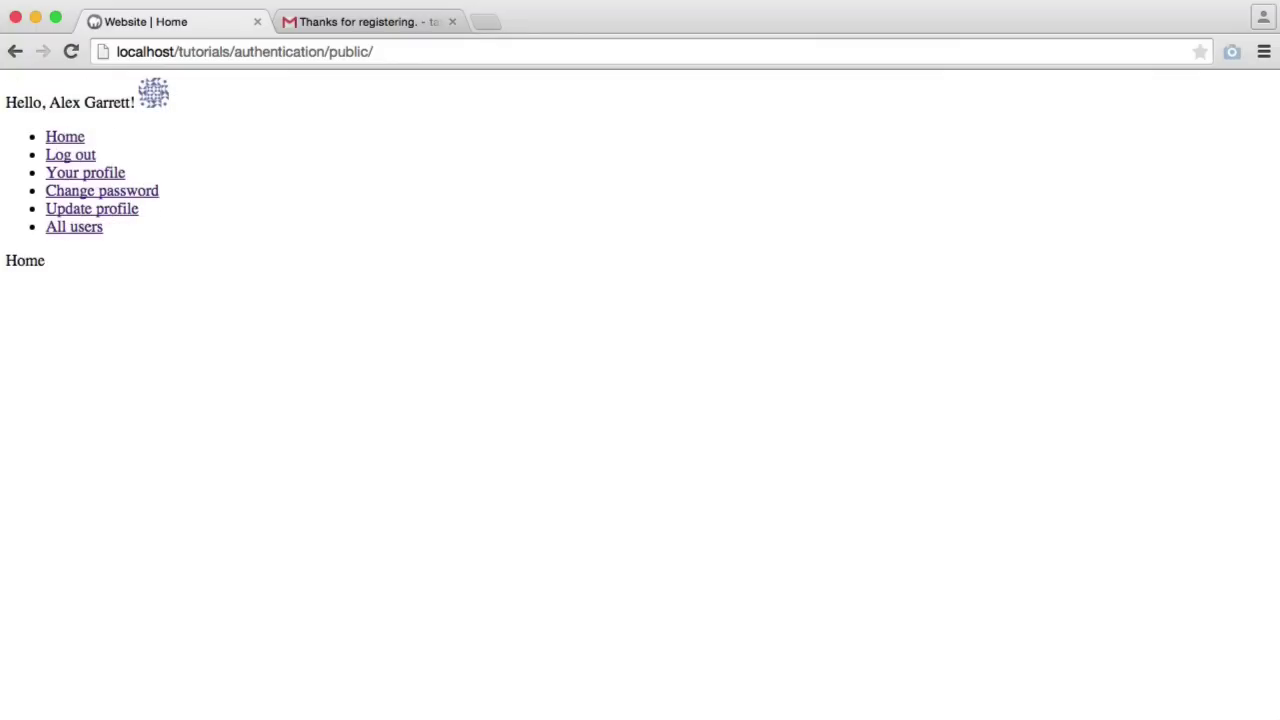
In Sequel Pro, refresh users and change user 25's is_admin value in users_permissions to 1
key("super+Tab")
left_click(433, 656)
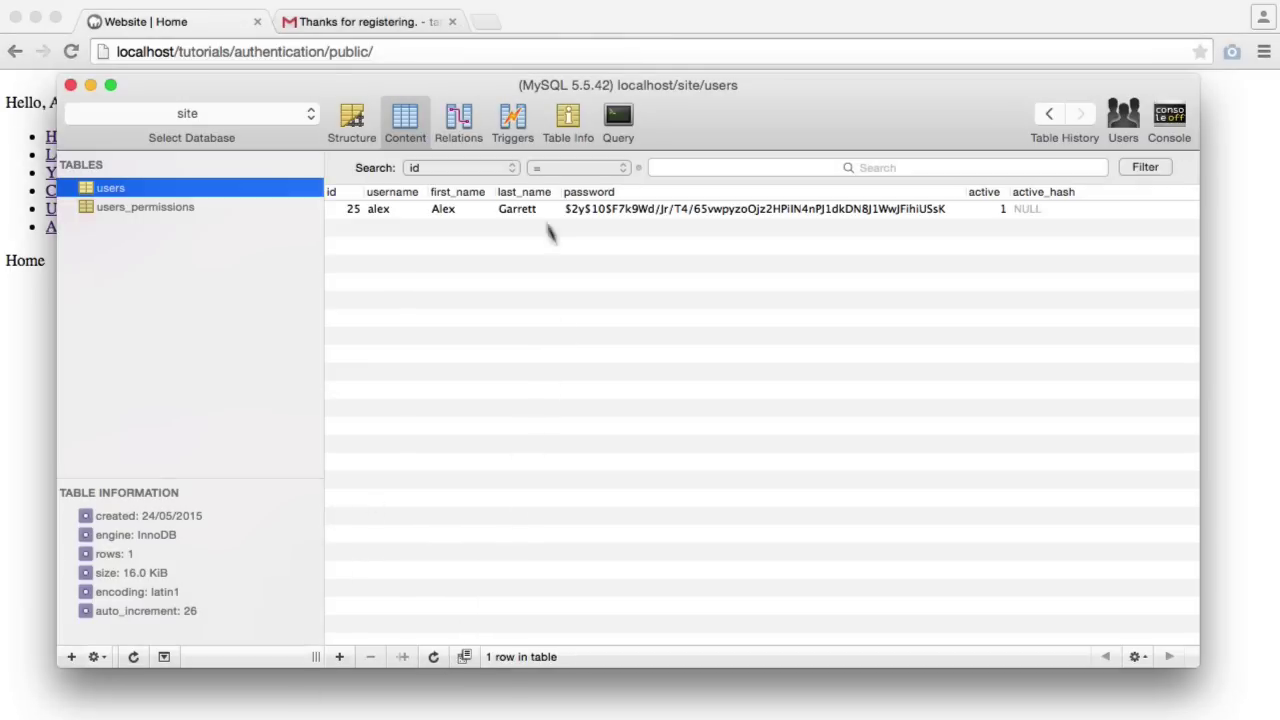
left_click(141, 207)
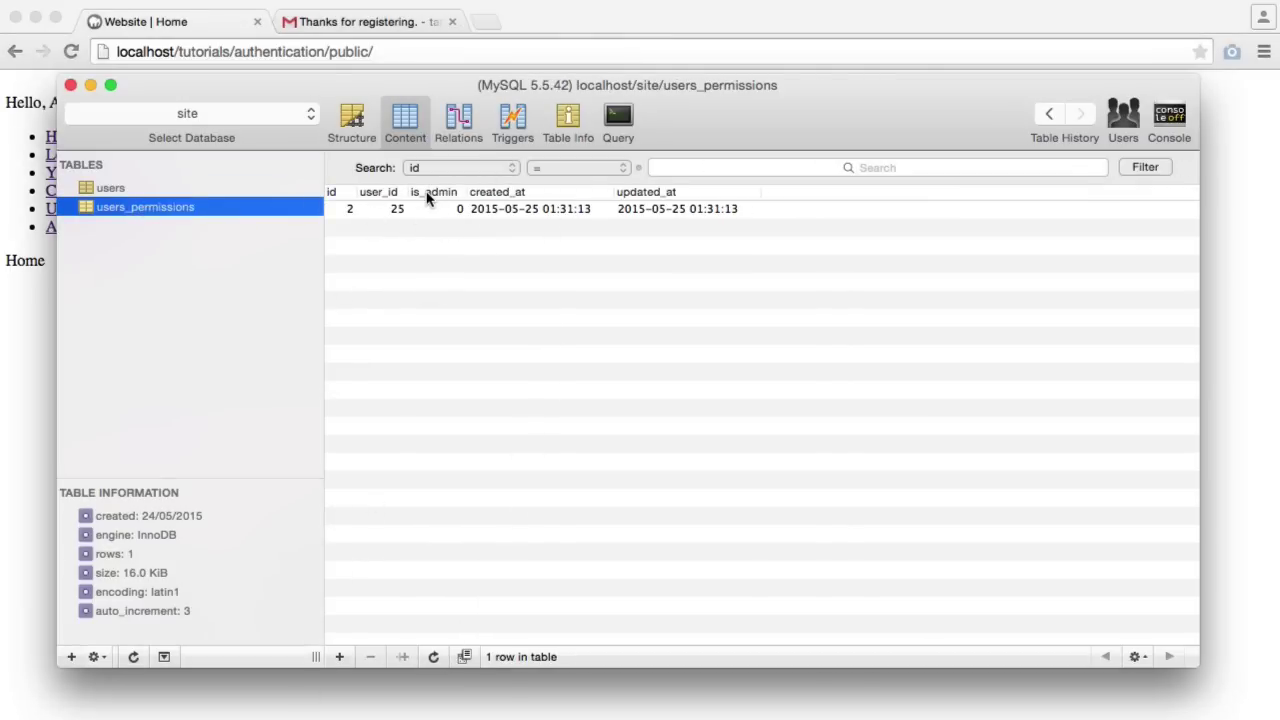
left_click(368, 124)
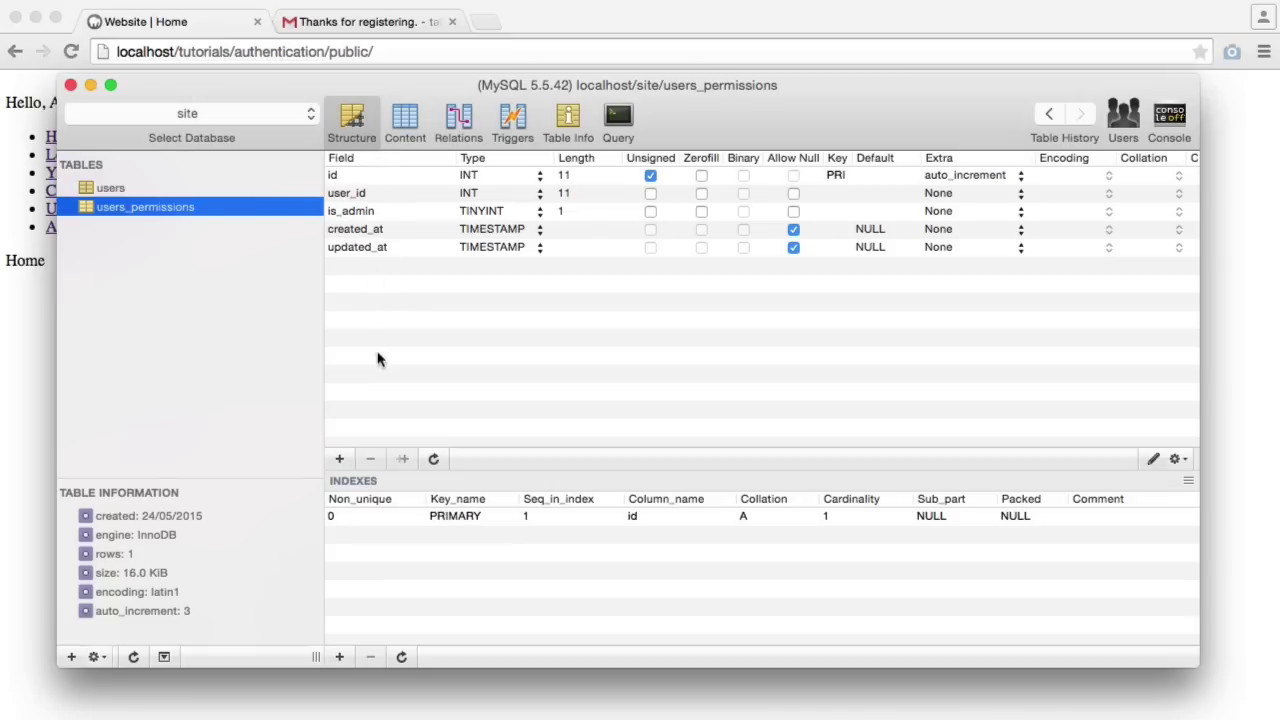
left_click(405, 124)
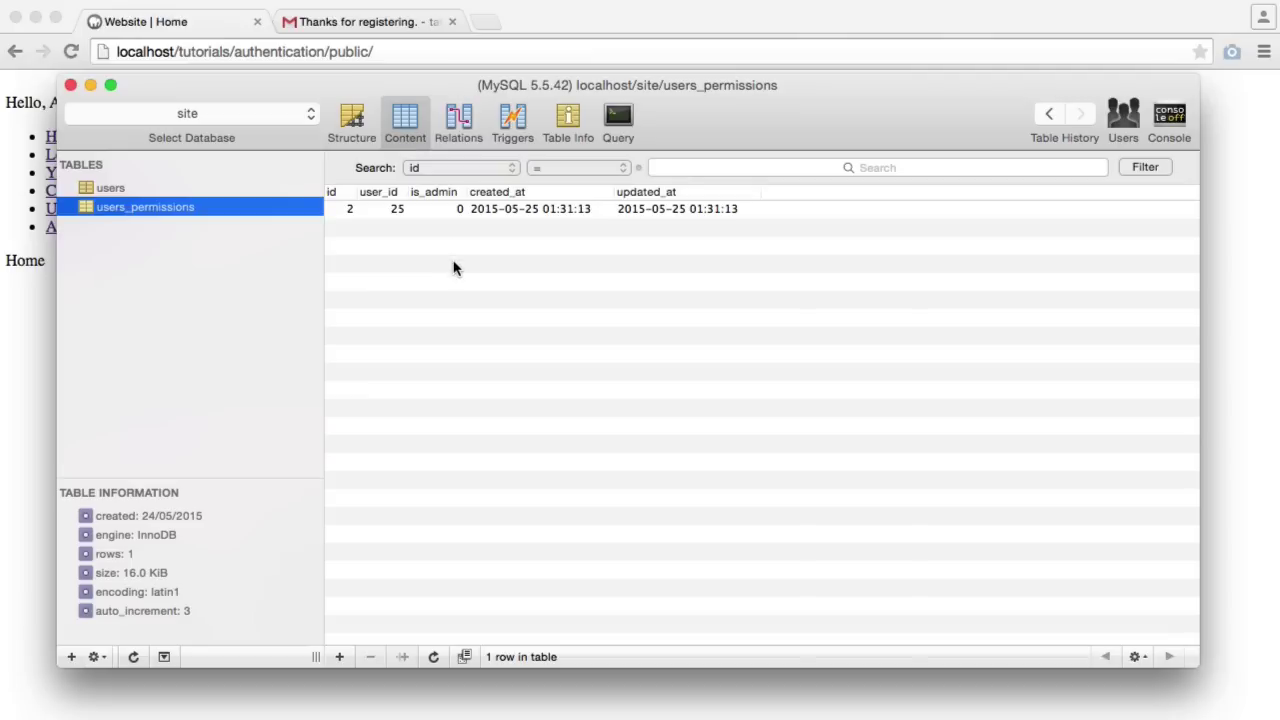
double_click(457, 209)
type("1")
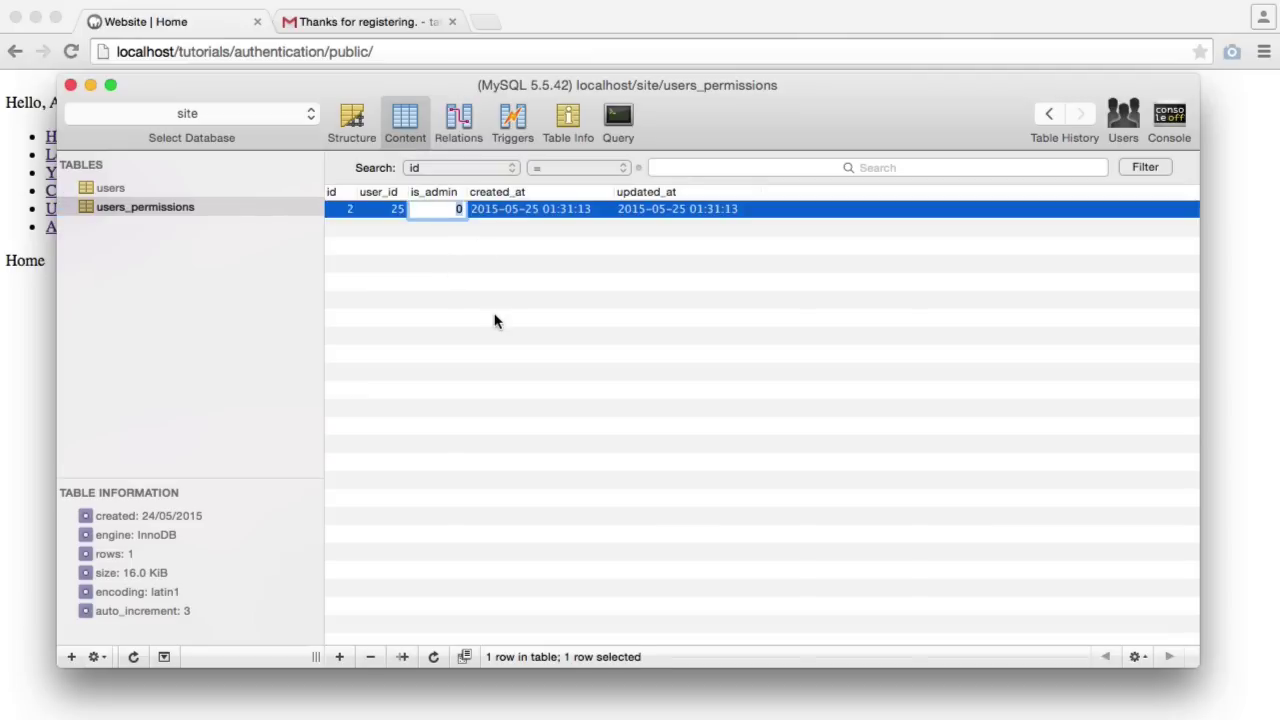
left_click(493, 281)
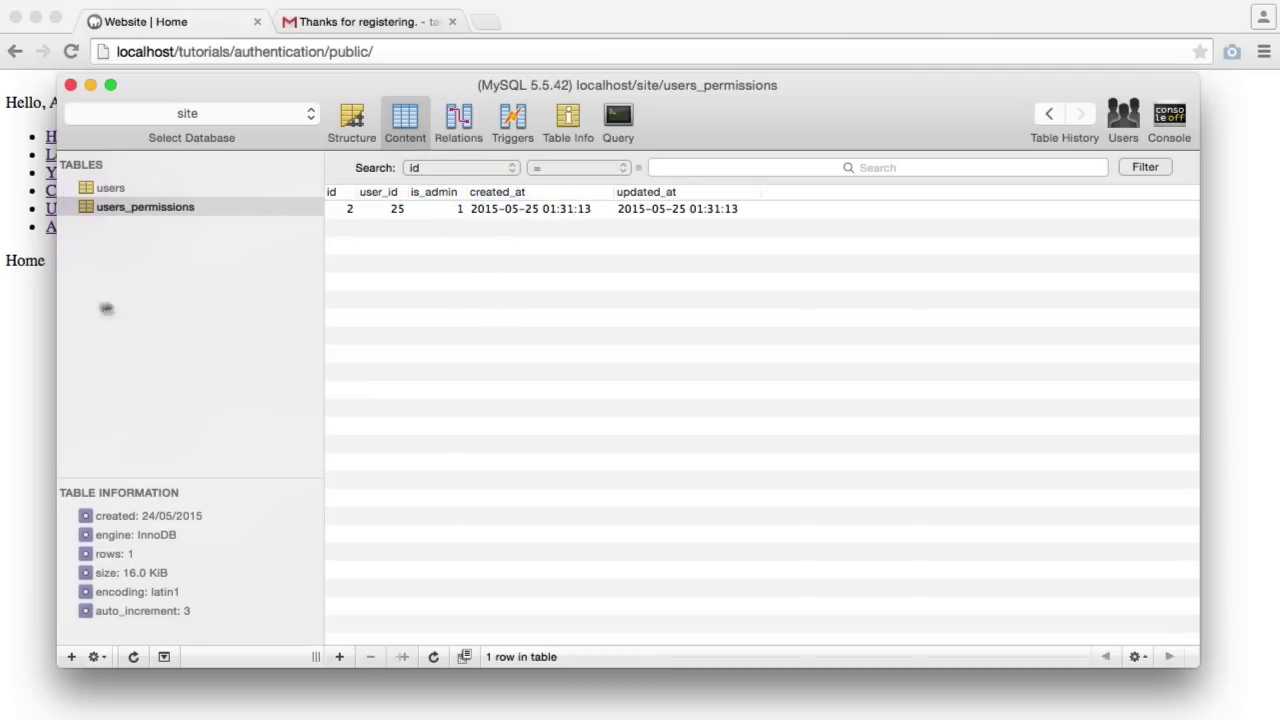
key("super+Tab")
Reload the site and view the Admin area page with its Admin example heading
key("super+r")
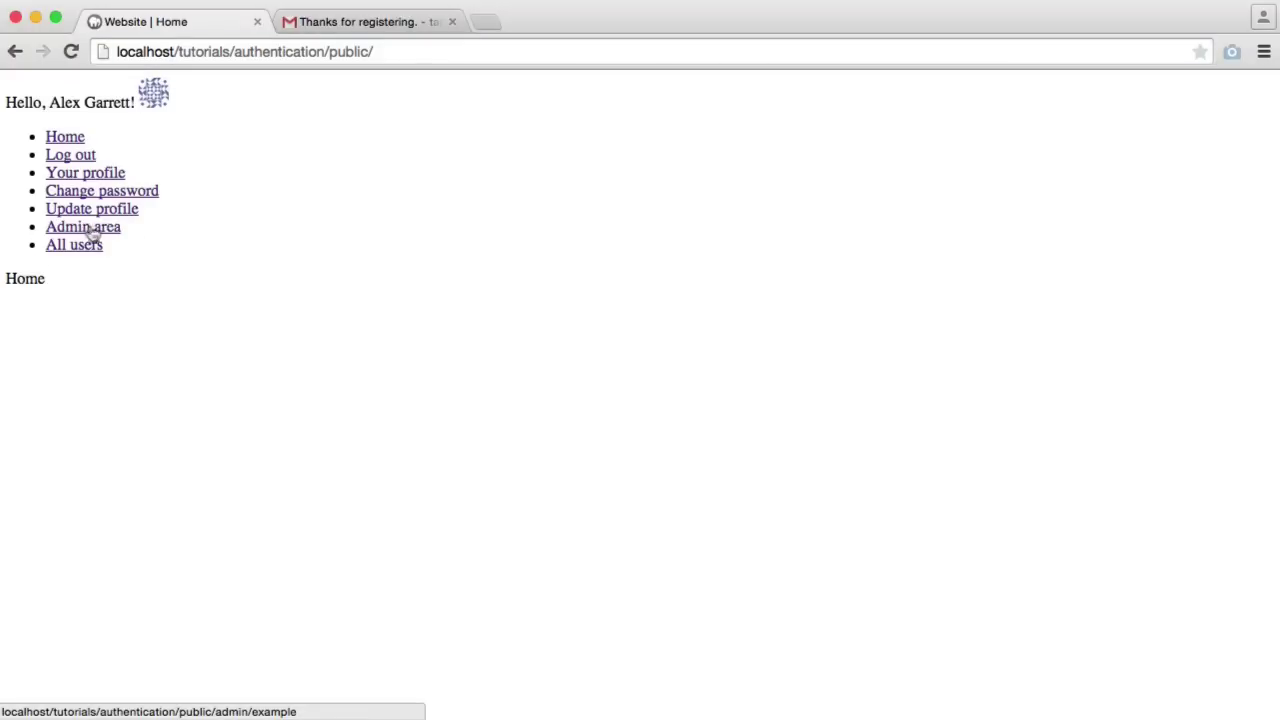
left_click(92, 232)
left_click_drag(5, 276, 152, 284)
left_click(152, 284)
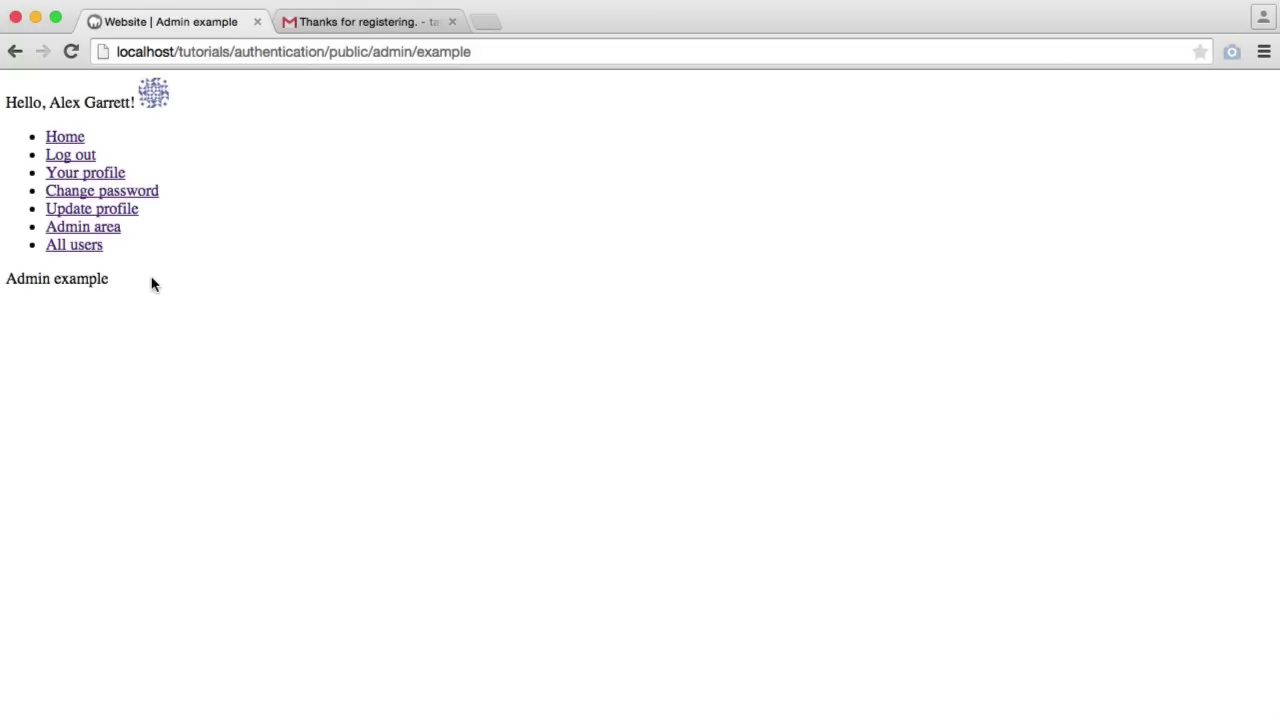
Log out and request a password reset email for the account's email address
left_click(70, 155)
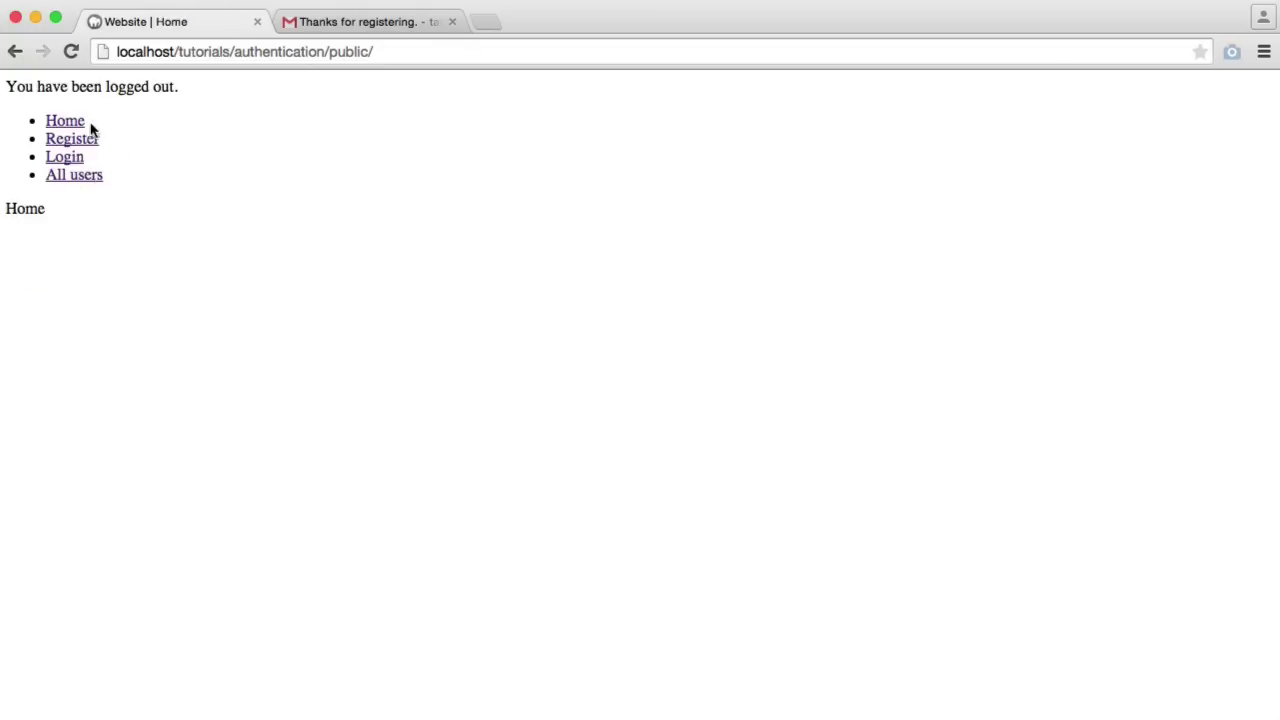
left_click(70, 162)
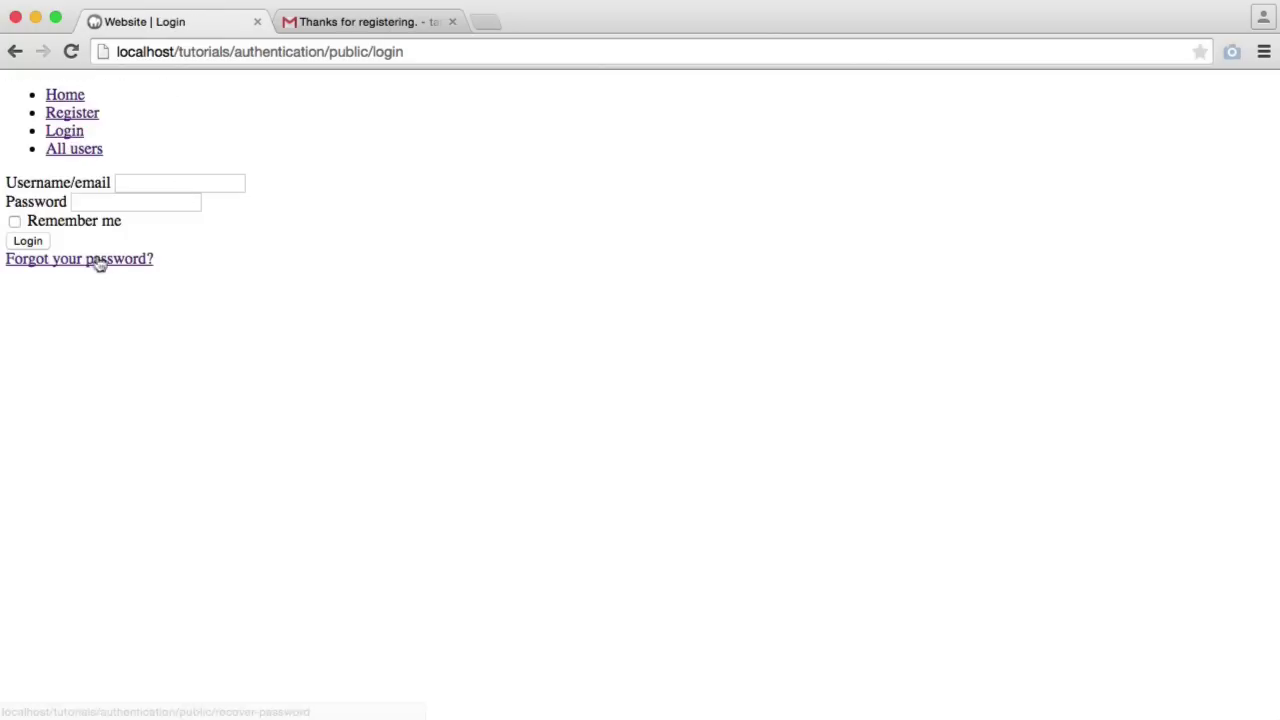
left_click(84, 260)
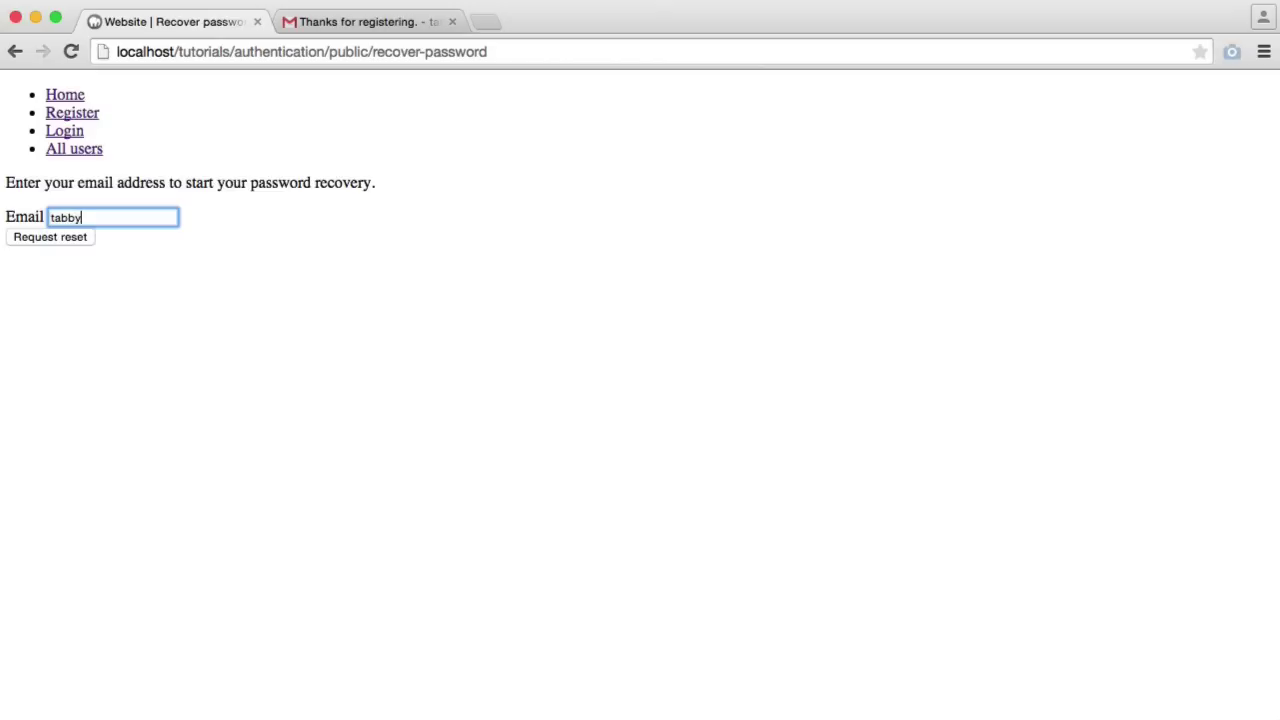
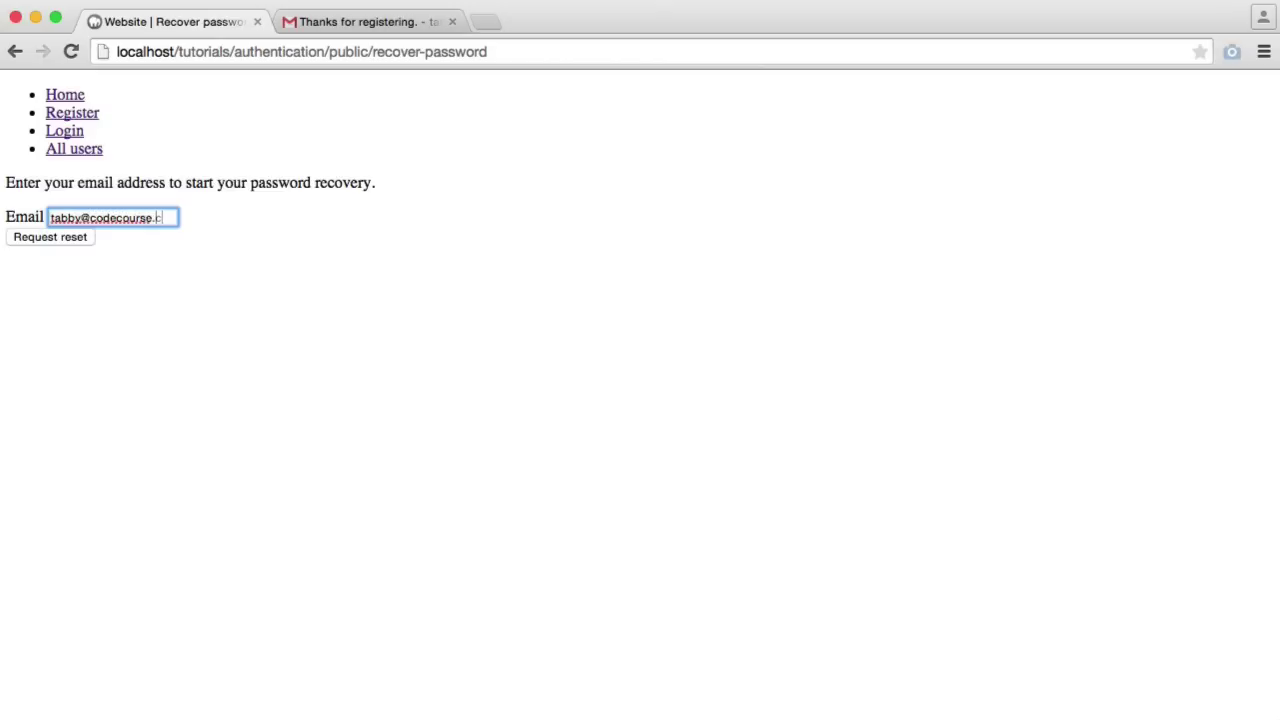
left_click(127, 252)
left_click(55, 241)
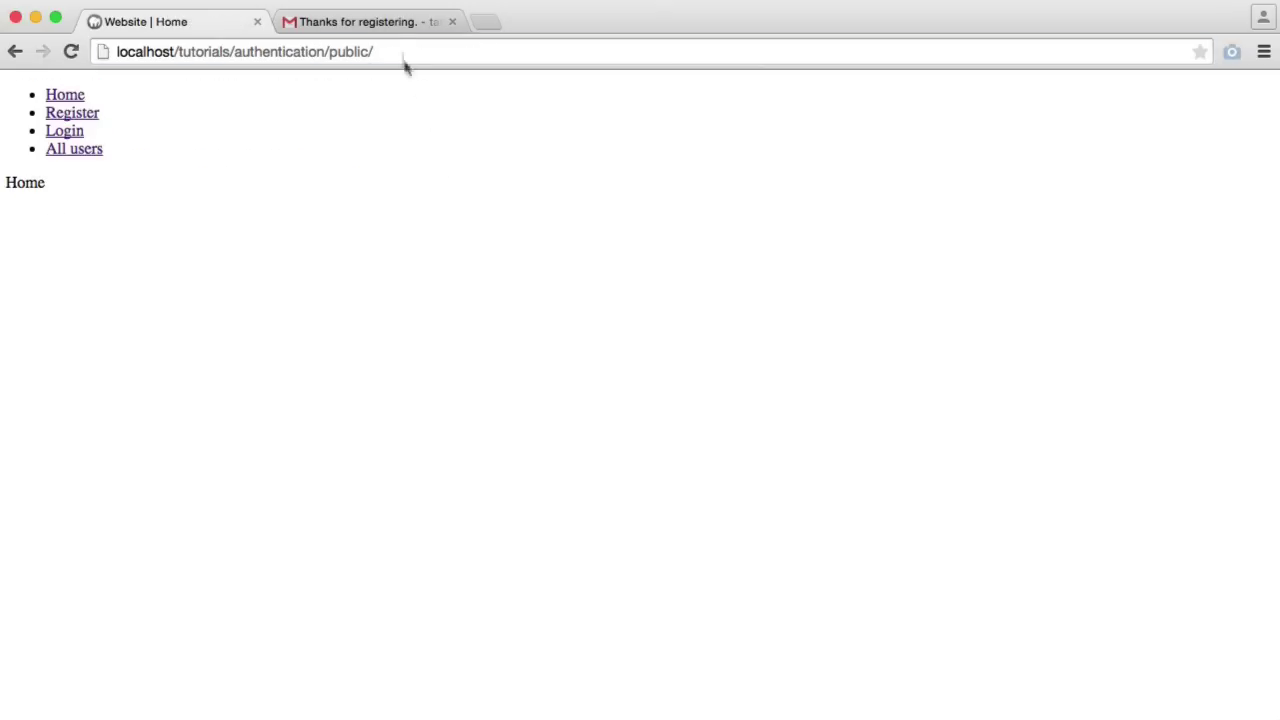
left_click(378, 24)
Open the 'Recover your password.' email from the inbox and follow its reset link
left_click(86, 238)
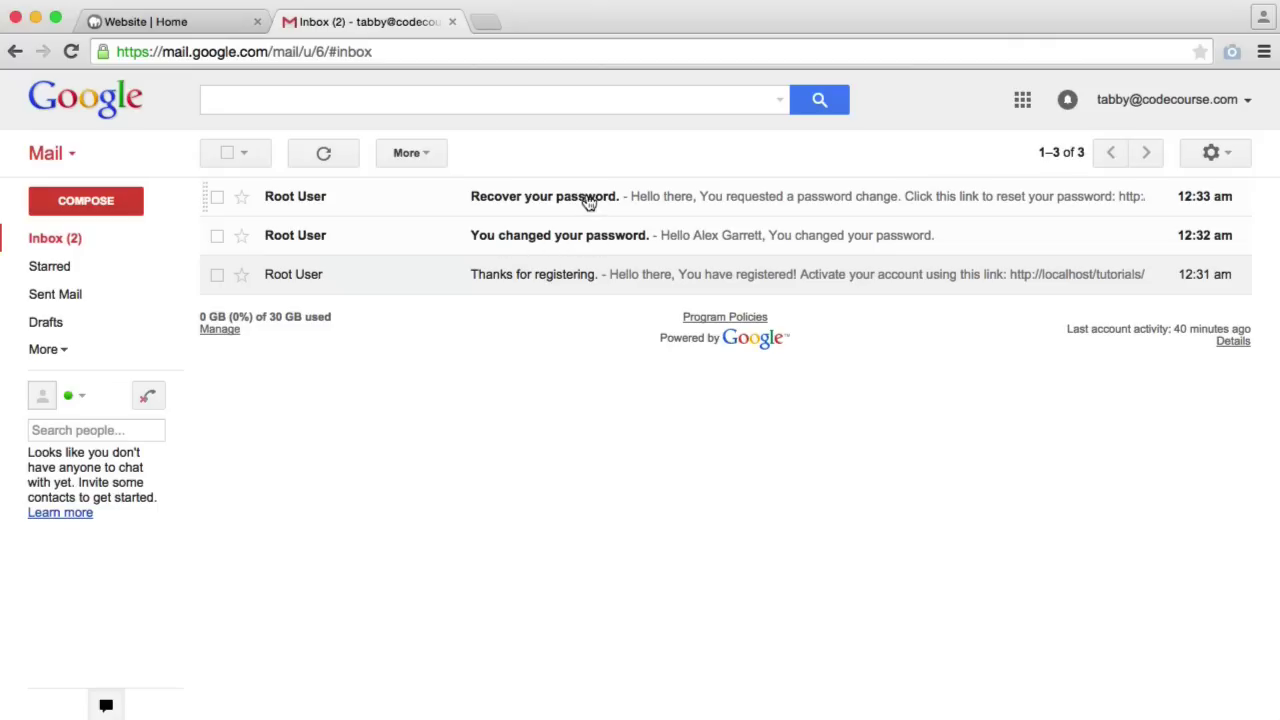
left_click(540, 199)
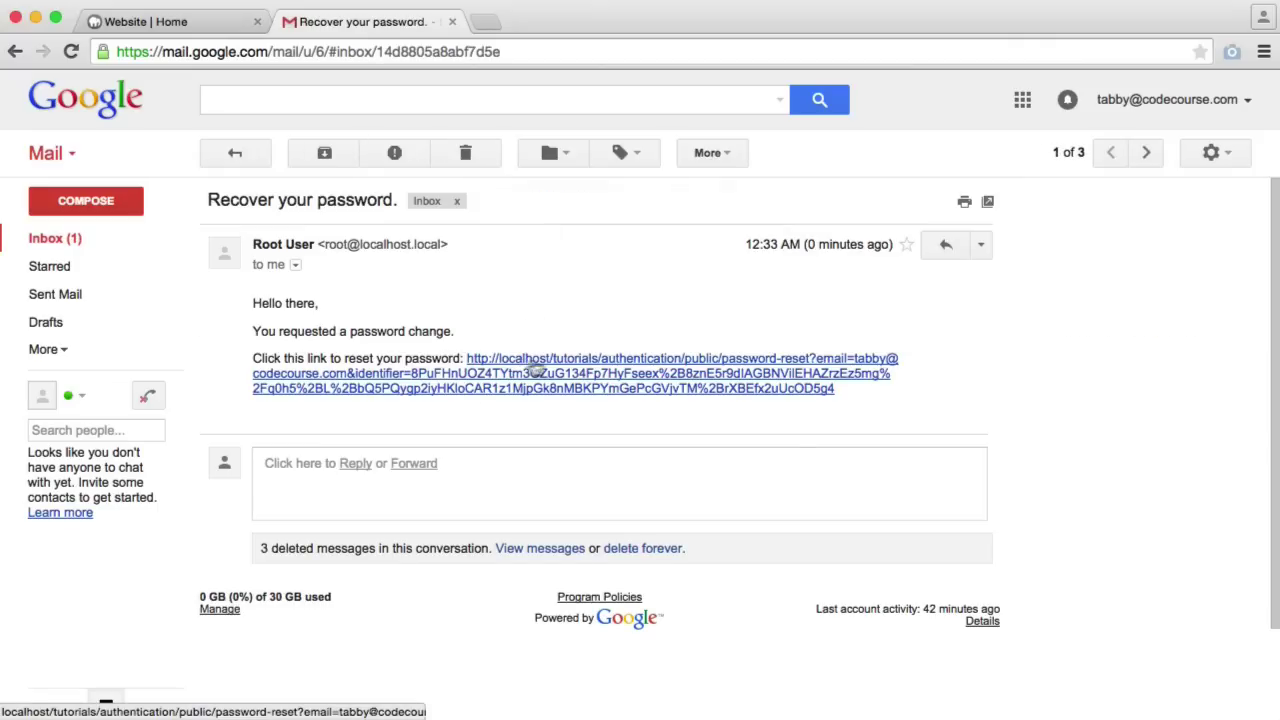
left_click(535, 388)
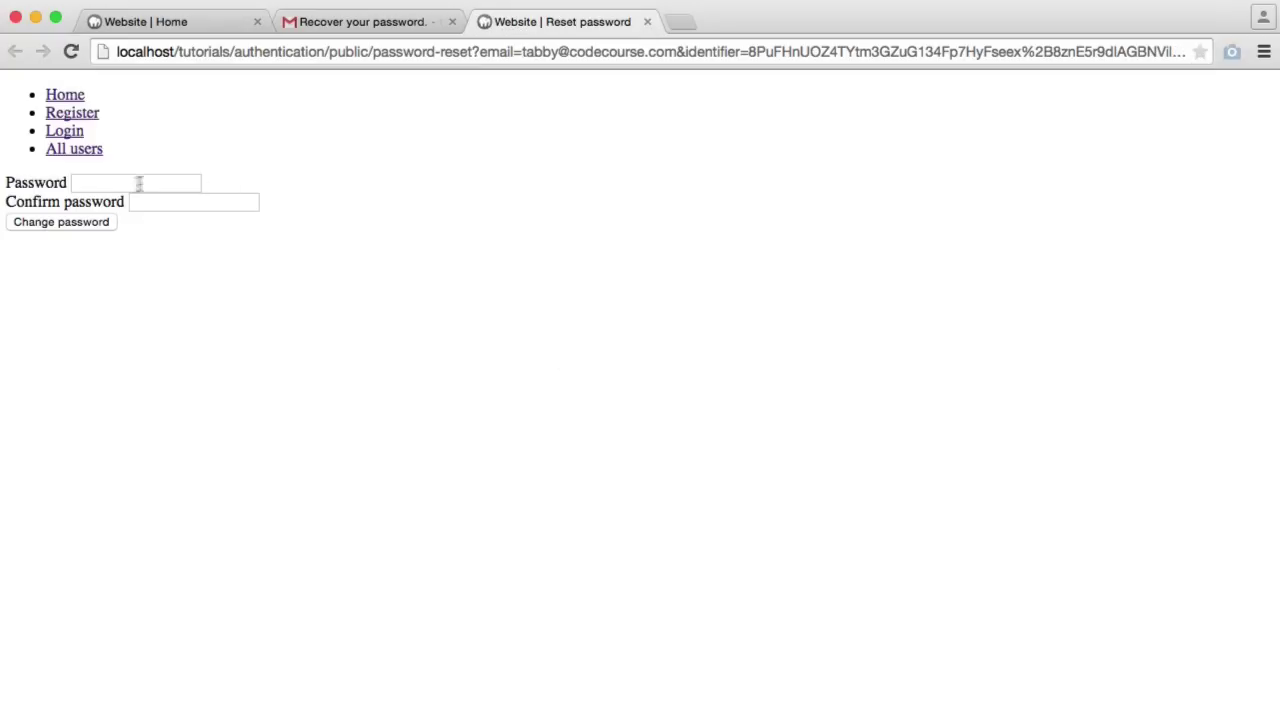
Enter and confirm the new password in the reset form, submit it, then reload the Home page
left_click(121, 187)
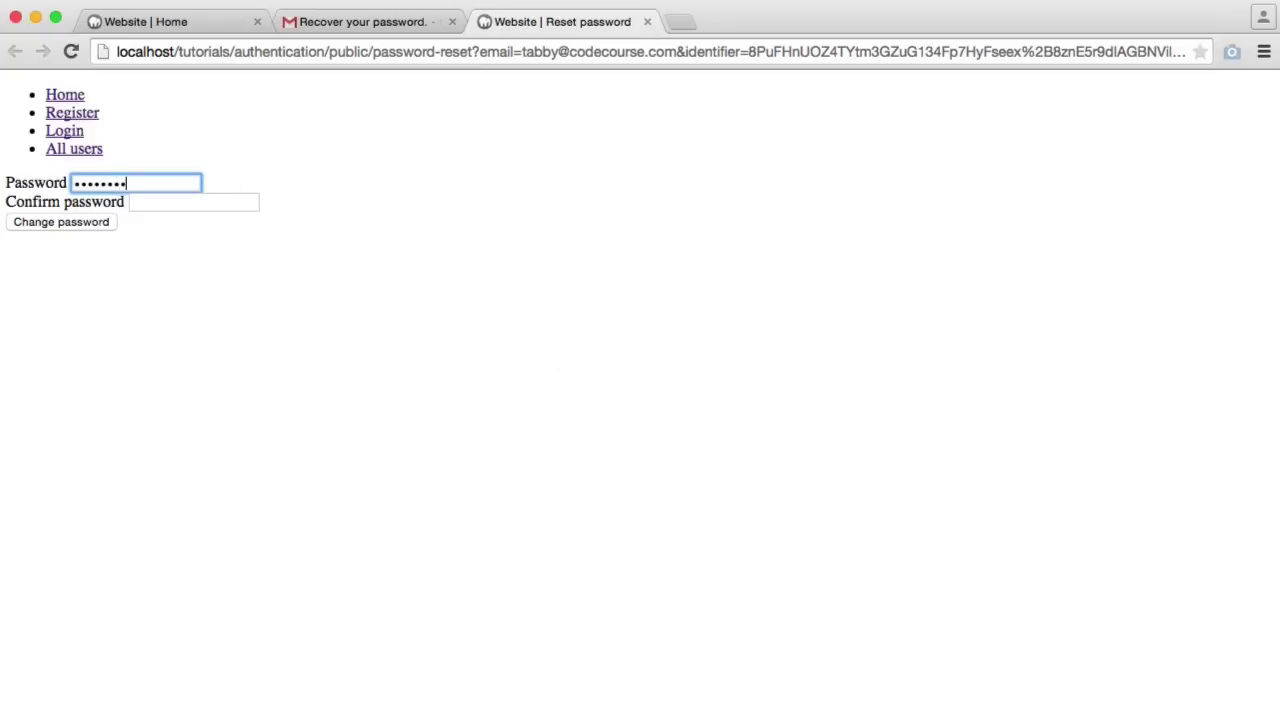
left_click(193, 202)
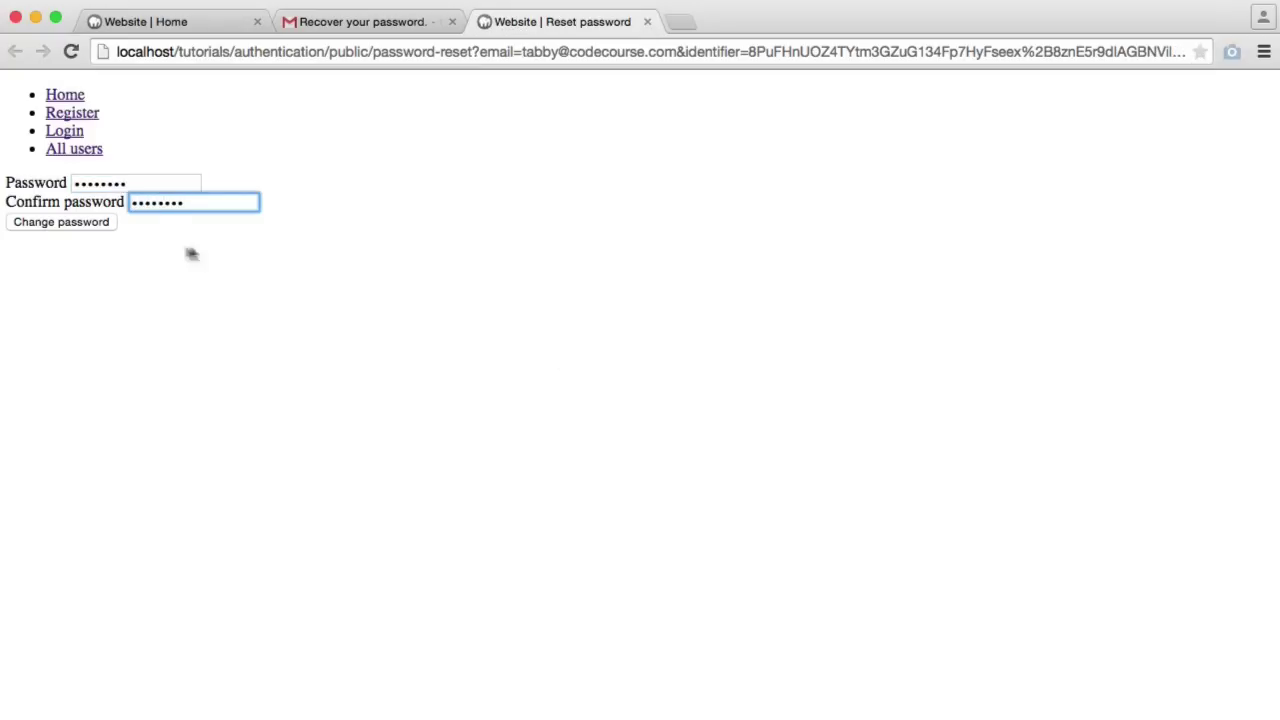
left_click(57, 223)
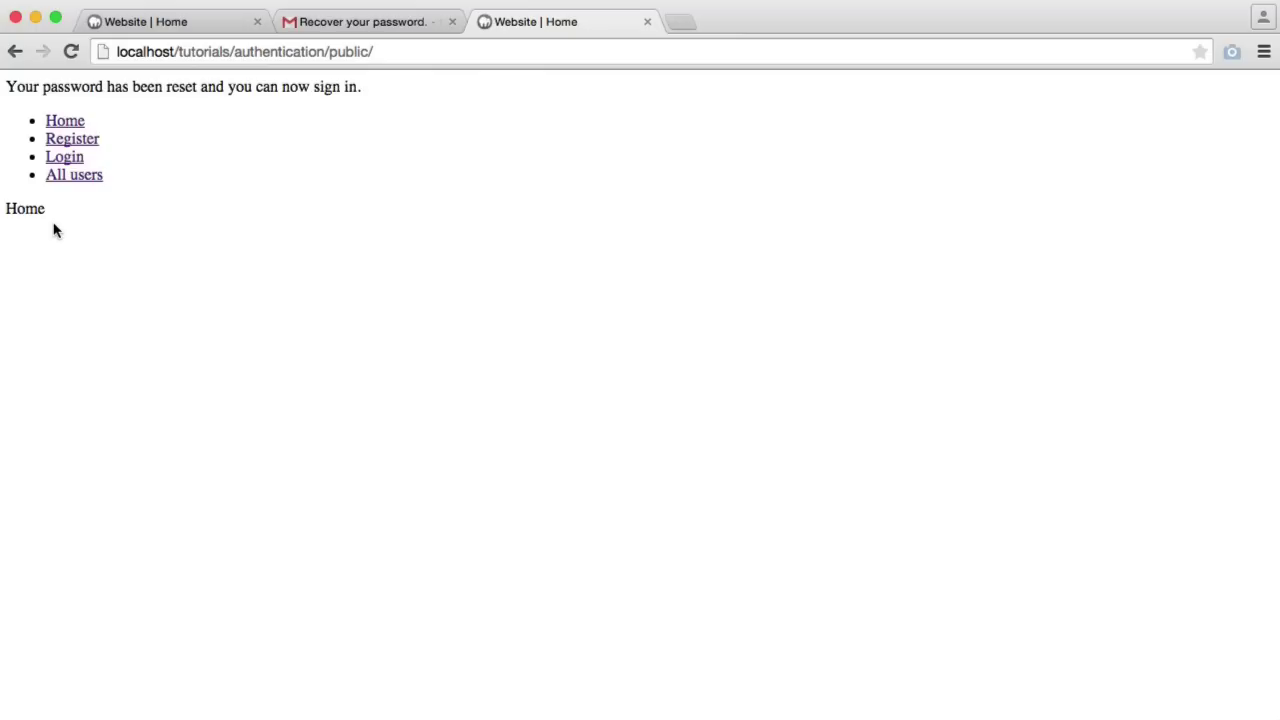
left_click(216, 52)
key("Return")
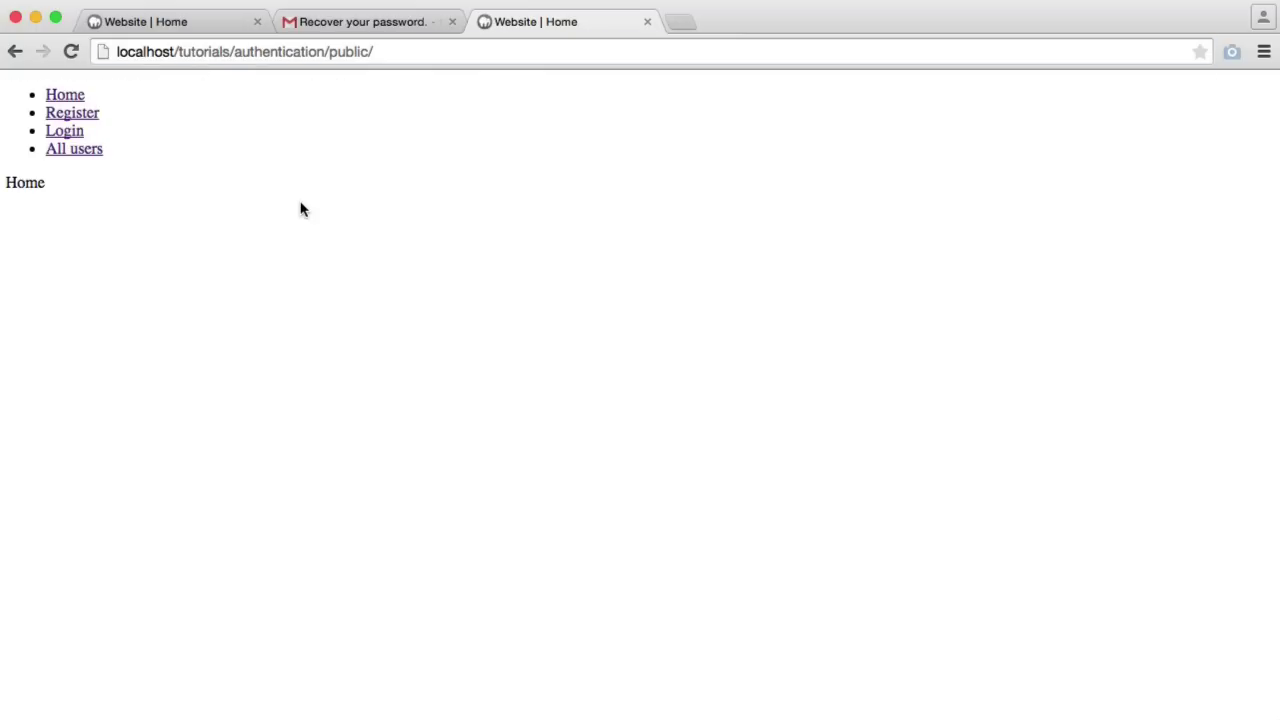